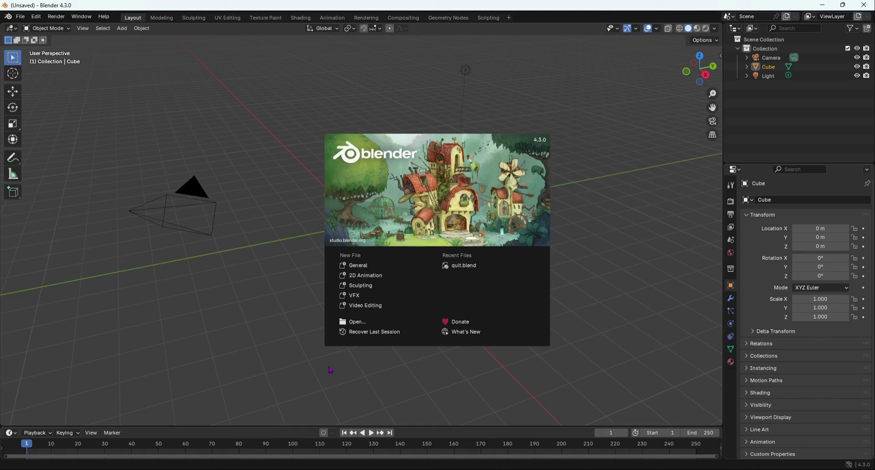
Step: Start a new General file and replace its default cube with a UV sphere
click(359, 265)
middle_drag(329, 234, 370, 239)
key(Delete)
key(shift+a)
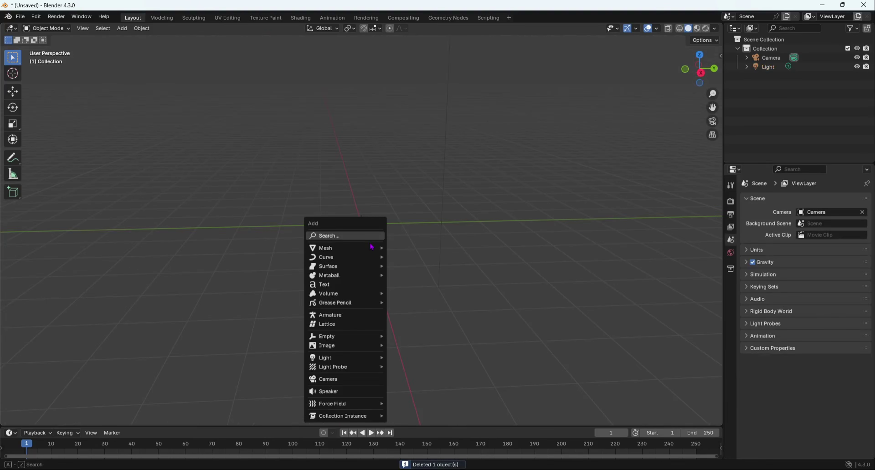
mouse_move(371, 247)
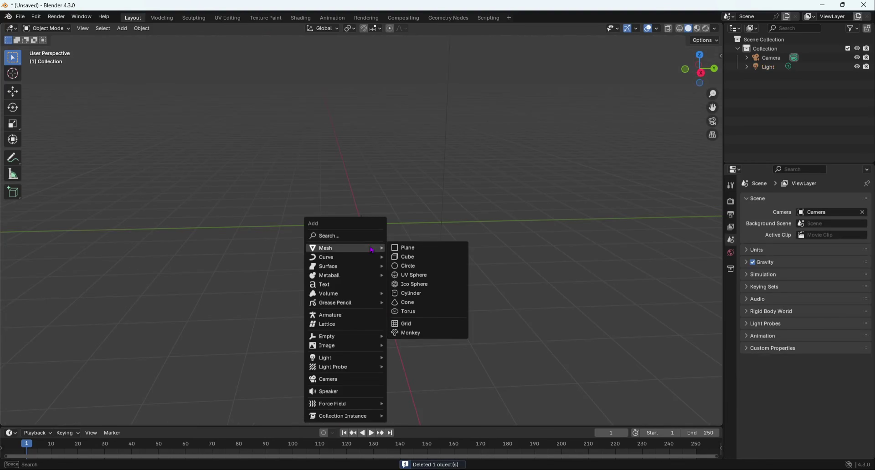
click(408, 276)
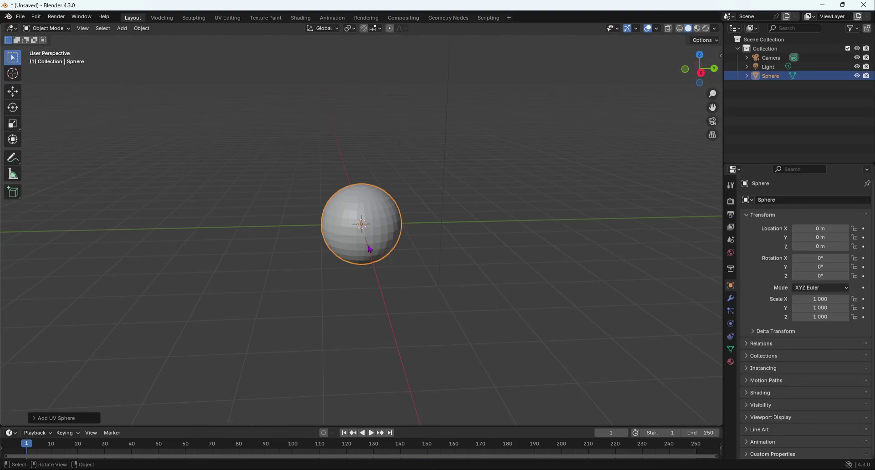
Step: Apply Shade Smooth to the UV sphere
scroll(370, 249, up, 4)
right_click(390, 238)
click(390, 238)
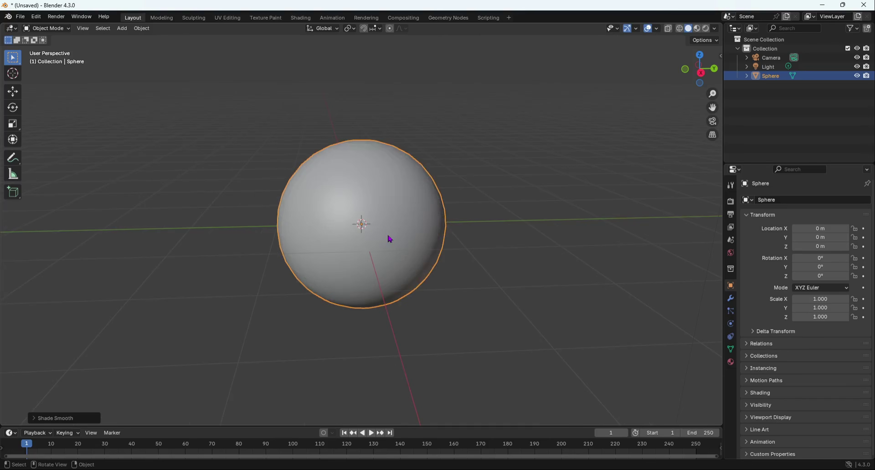
Step: Subdivide the sphere's whole mesh three times in Edit Mode, returning to Object Mode when done
key(Tab)
right_click(388, 235)
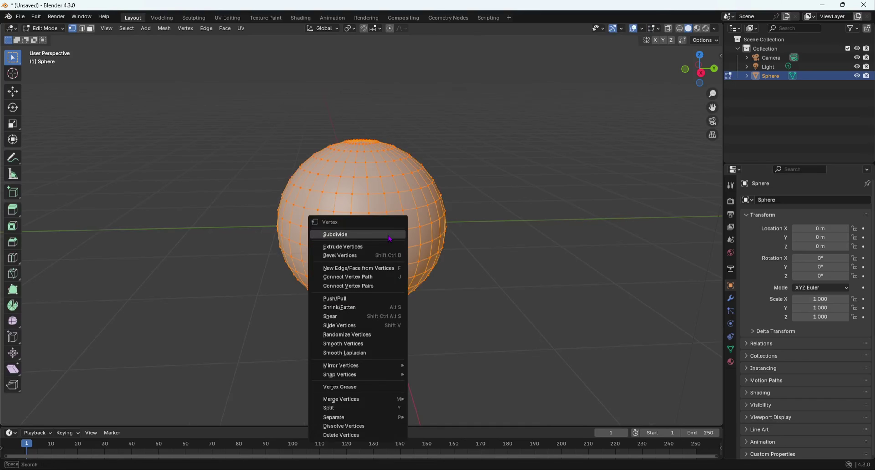
click(389, 235)
right_click(389, 235)
click(390, 235)
right_click(390, 237)
click(390, 237)
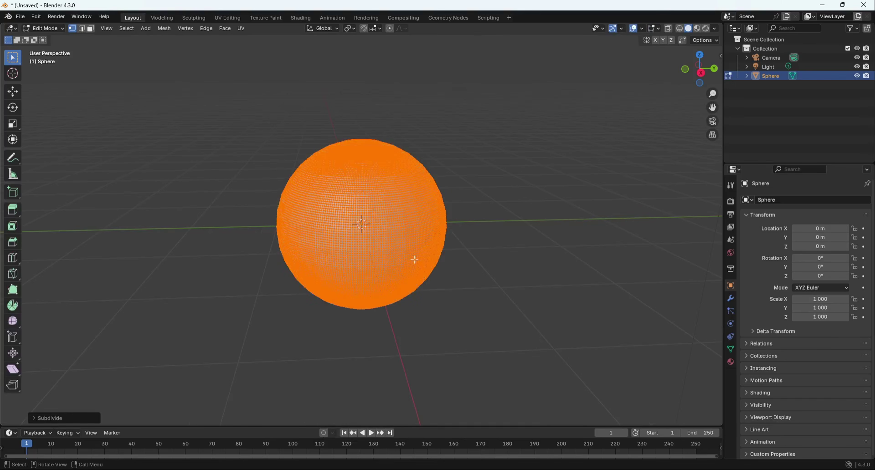
key(Tab)
Step: Switch to the Sculpting workspace and temporarily enlarge the brush shelf to look over all available brushes
middle_drag(413, 268, 408, 238)
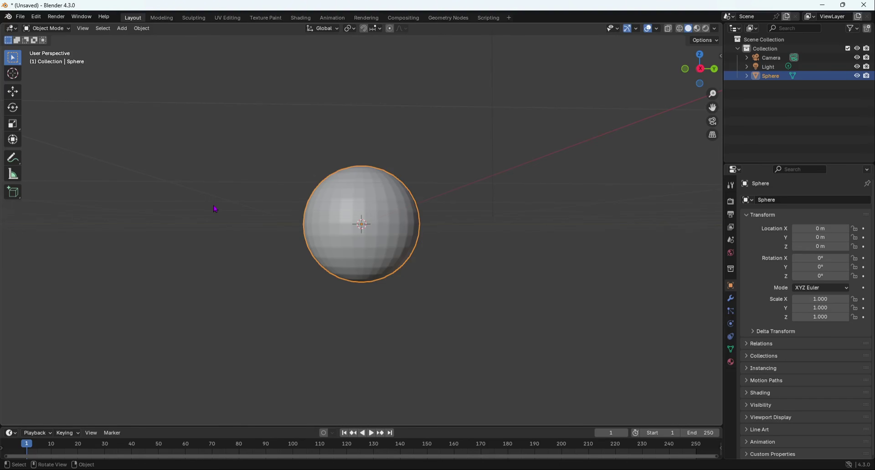
click(203, 21)
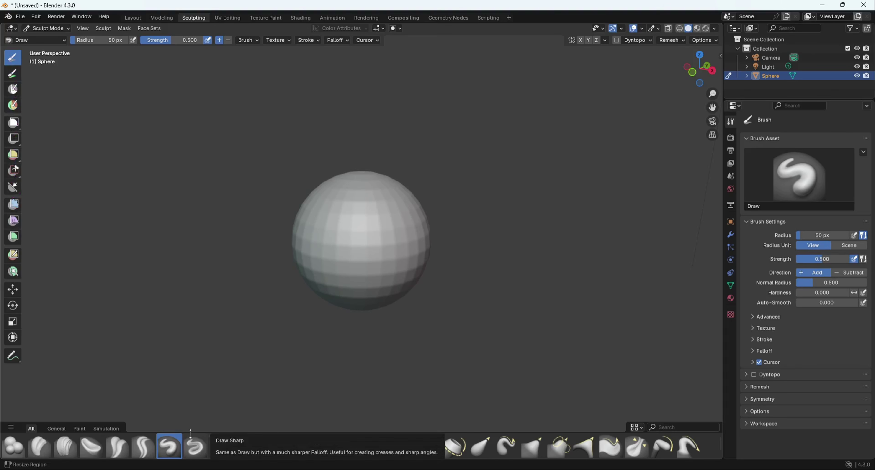
drag(190, 418, 194, 372)
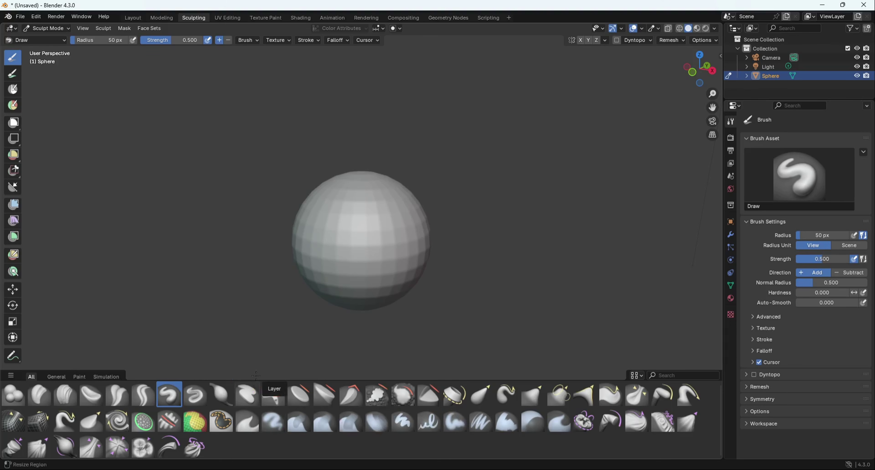
drag(258, 379, 258, 423)
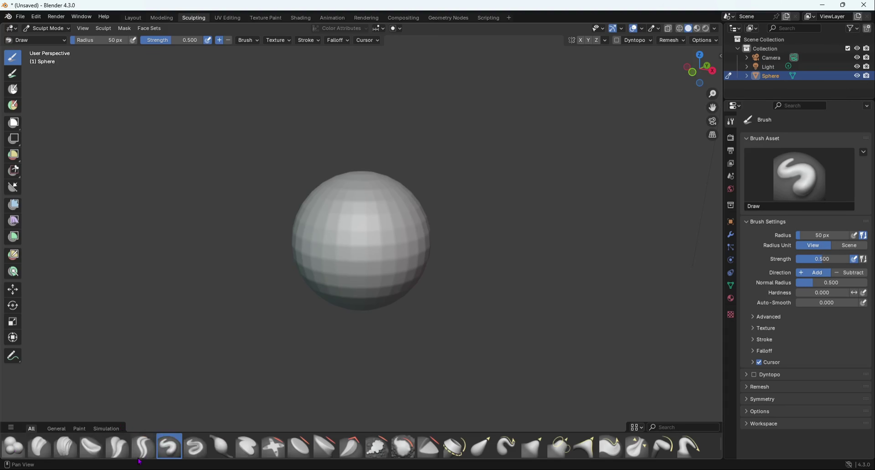
Step: Set the Draw brush's radius to 195 px
middle_drag(378, 234, 304, 243)
scroll(357, 245, up, 3)
key(f)
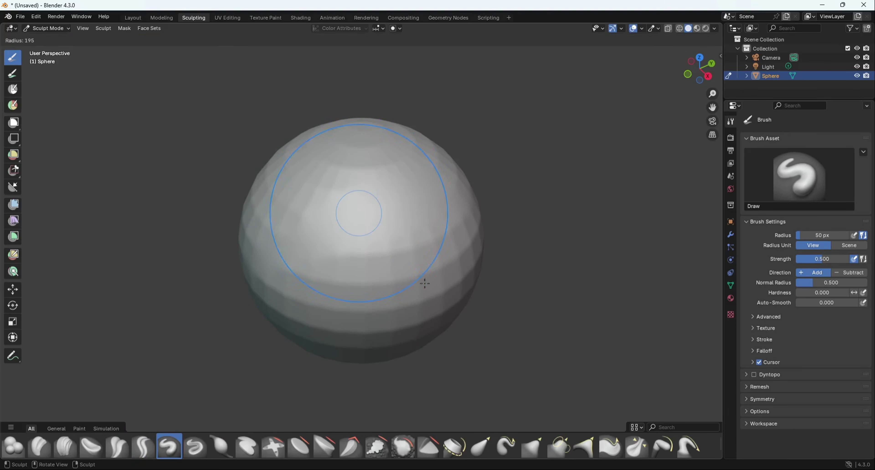
click(423, 217)
Step: Smooth out the facets over the whole sphere with broad smoothing strokes from several sides
mouse_move(395, 299)
middle_down()
mouse_move(444, 245)
mouse_move(465, 267)
middle_up()
scroll(408, 200, down, 1)
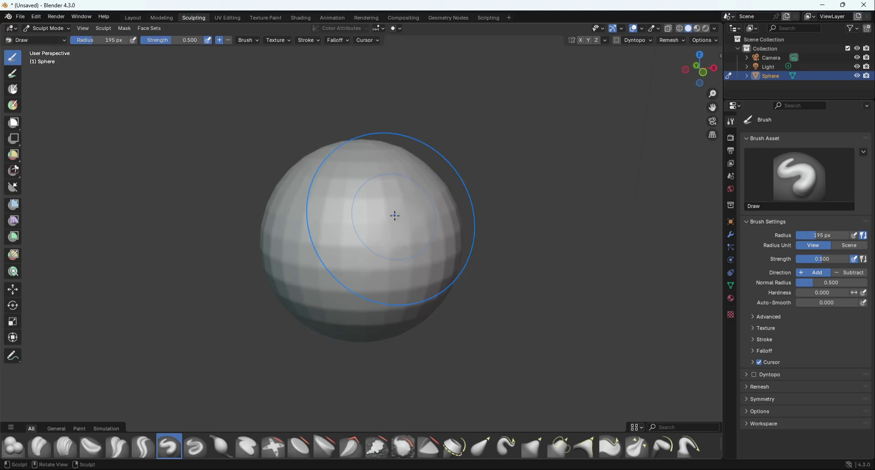
shift+drag(390, 214, 257, 218)
shift+drag(534, 195, 431, 291)
middle_drag(430, 291, 416, 258)
shift+drag(416, 259, 359, 332)
mouse_move(359, 332)
middle_down()
mouse_move(447, 180)
mouse_move(388, 262)
mouse_move(328, 302)
mouse_move(360, 309)
mouse_move(316, 189)
mouse_move(287, 172)
mouse_move(473, 147)
middle_up()
mouse_move(426, 305)
middle_down()
mouse_move(387, 303)
mouse_move(431, 342)
mouse_move(415, 254)
mouse_move(384, 257)
middle_up()
scroll(388, 303, down, 1)
scroll(416, 254, down, 2)
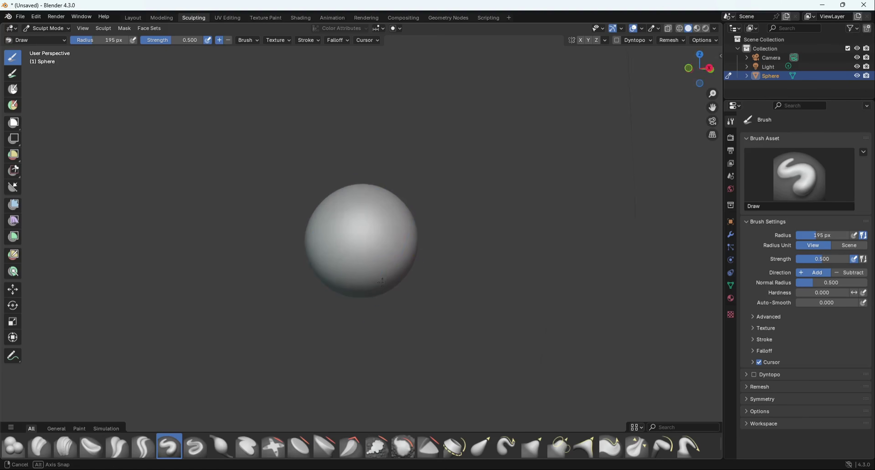
scroll(385, 256, up, 4)
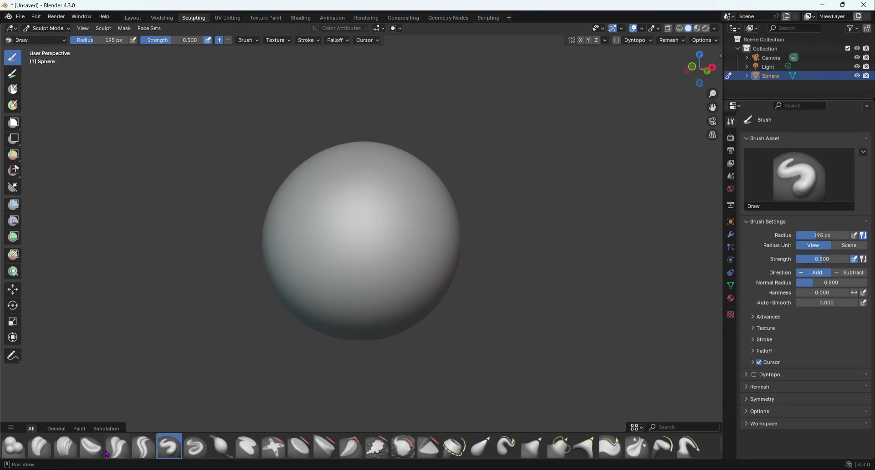
Step: Make a short test stroke with the Crease Polish brush on the upper sphere and enable Dyntopo
click(117, 446)
scroll(388, 234, up, 5)
scroll(375, 182, down, 1)
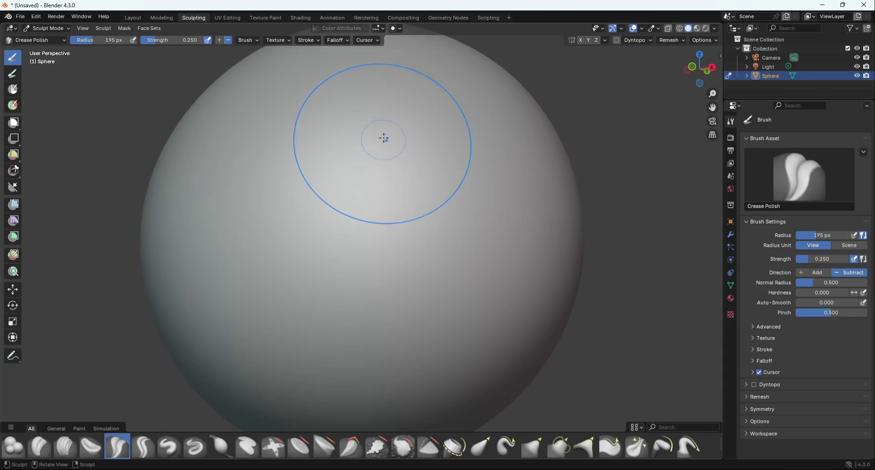
drag(384, 133, 385, 128)
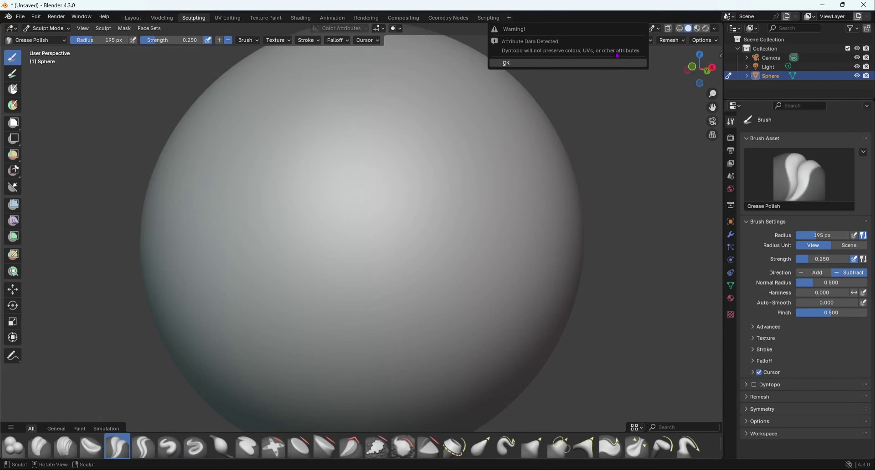
click(616, 41)
Step: Reduce the brush radius to 31 px and make Crease Polish the active brush again
key(shift+s)
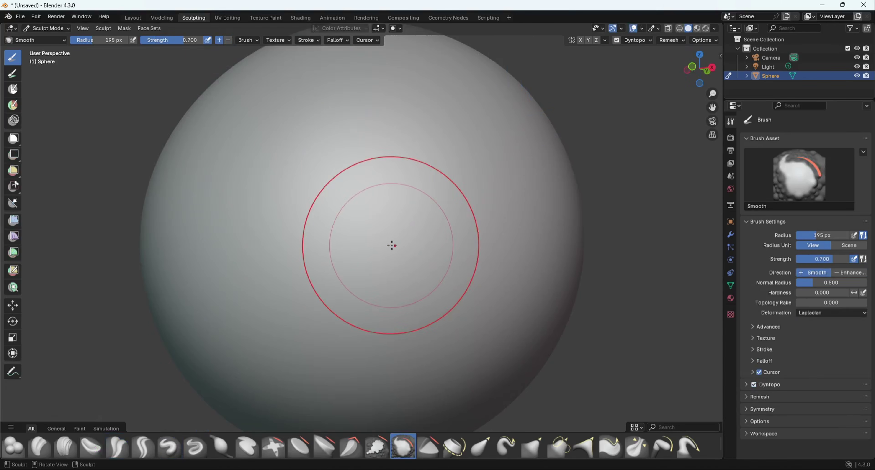
key(f)
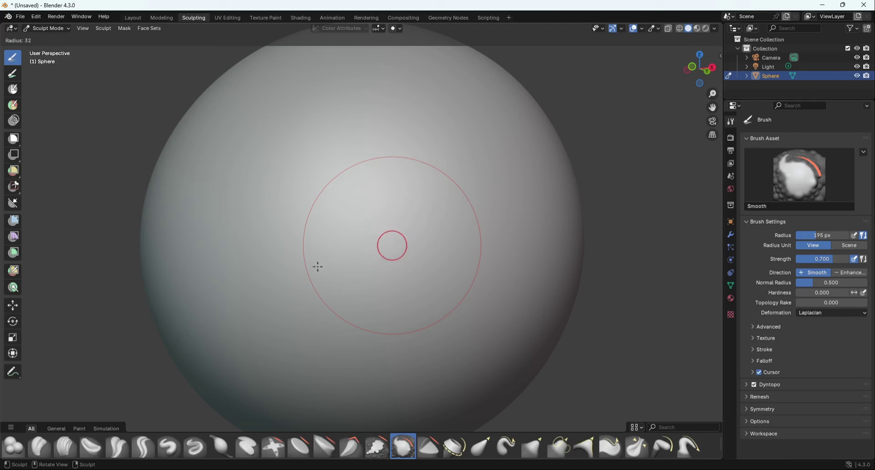
click(317, 268)
key(shift+c)
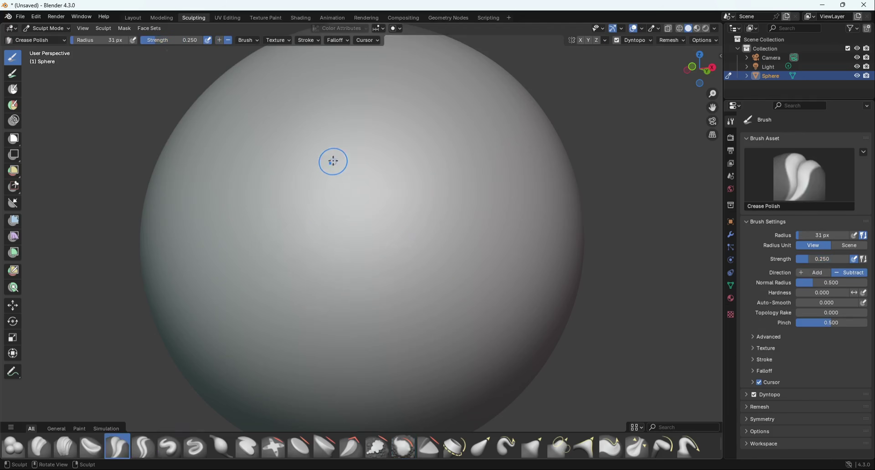
Step: Carve a vertical crease into the front of the sphere with the Crease Polish brush
scroll(337, 154, up, 3)
drag(374, 89, 372, 118)
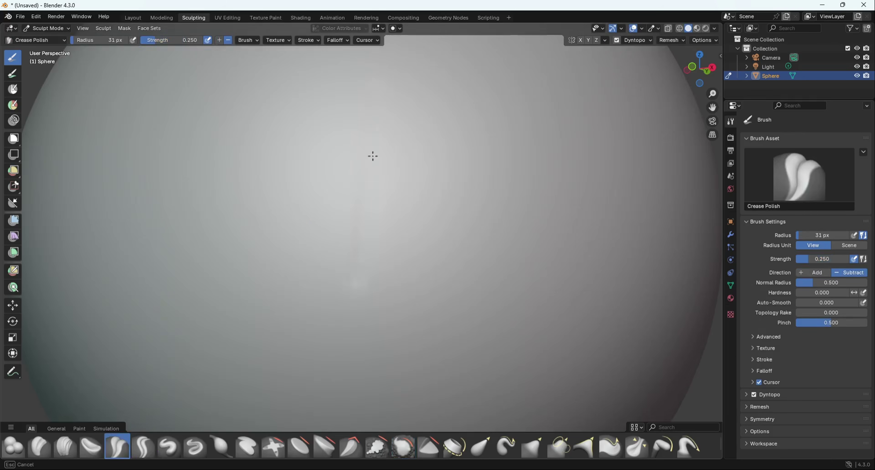
drag(373, 156, 374, 149)
scroll(364, 107, down, 3)
mouse_move(364, 107)
mouse_down()
mouse_move(364, 154)
mouse_move(377, 159)
mouse_up()
mouse_move(377, 159)
middle_down()
mouse_move(337, 179)
mouse_move(332, 168)
mouse_move(364, 166)
middle_up()
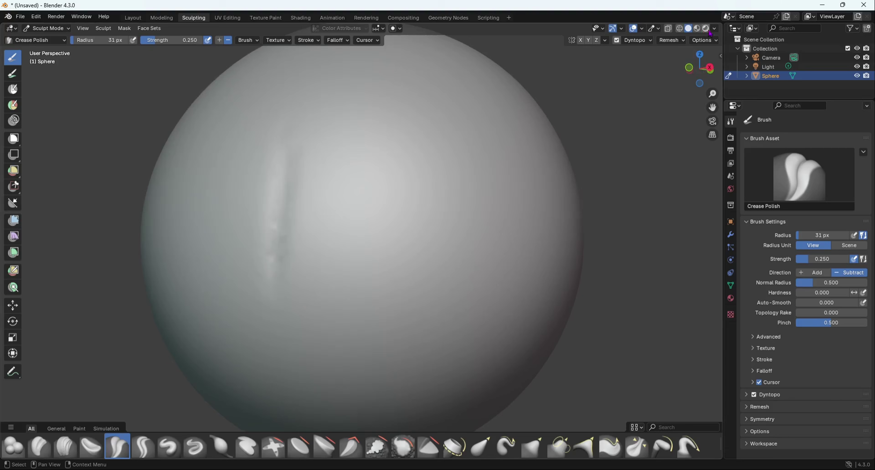
Step: Set the viewport shading's MatCap to the matte red one, trying the rainbow normal MatCap first
click(706, 40)
click(715, 28)
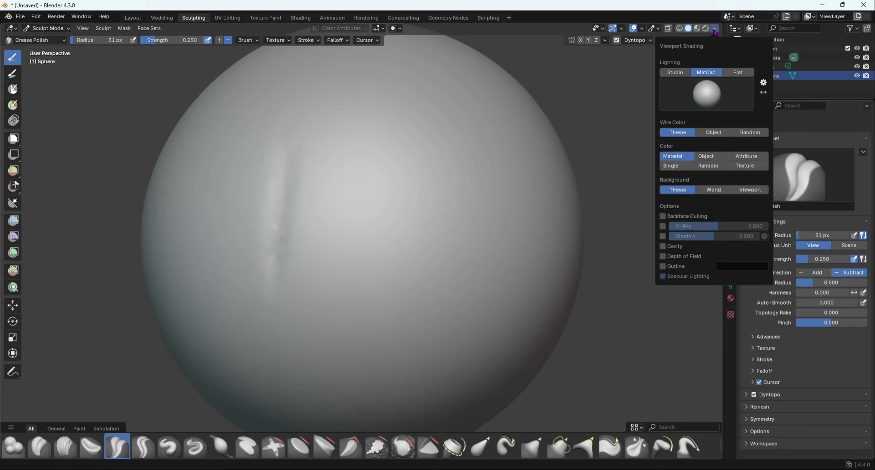
click(708, 89)
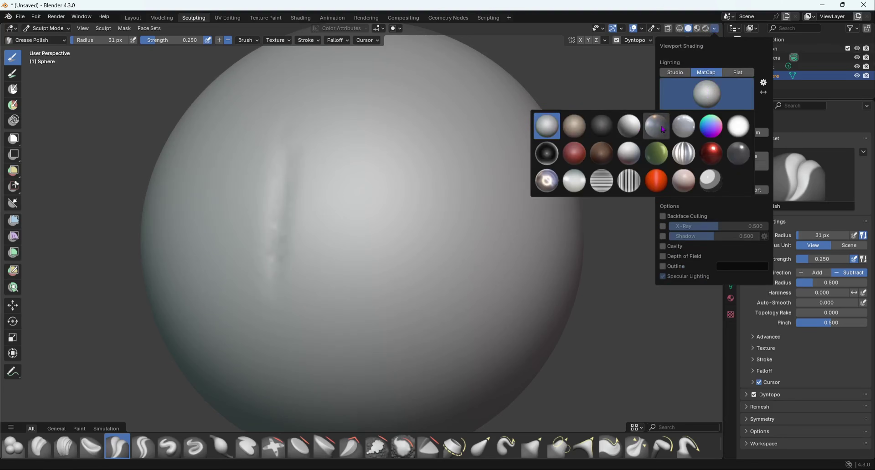
click(706, 128)
click(708, 93)
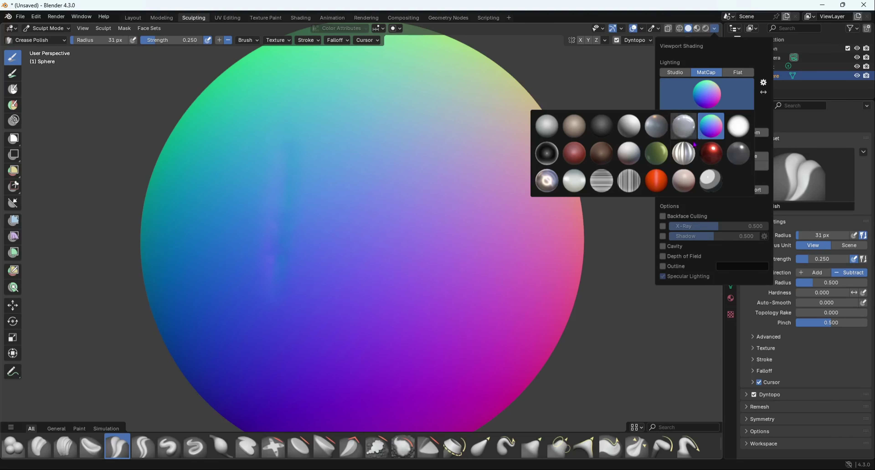
click(574, 153)
Step: Deepen and lengthen the vertical crease with another Crease Polish stroke, checking it from different angles
mouse_move(582, 156)
middle_down()
mouse_move(420, 146)
mouse_move(453, 154)
mouse_move(404, 149)
mouse_move(391, 160)
mouse_move(418, 138)
middle_up()
scroll(417, 145, up, 1)
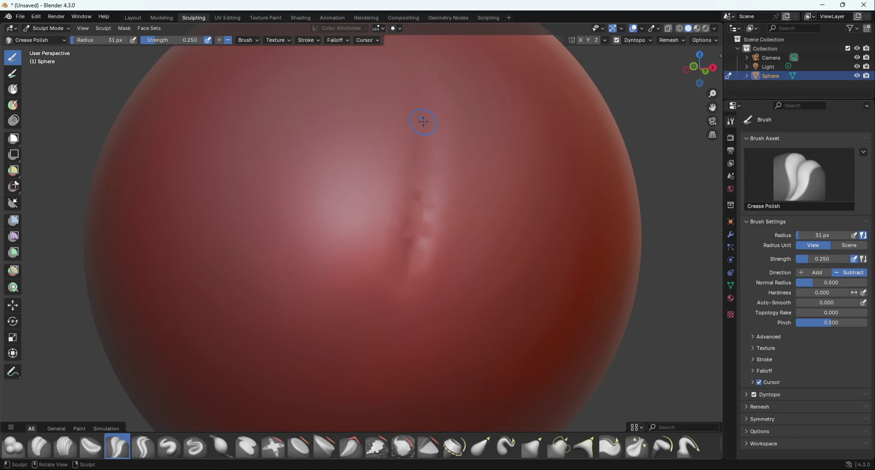
mouse_move(422, 130)
mouse_down()
mouse_move(418, 244)
mouse_move(432, 126)
mouse_up()
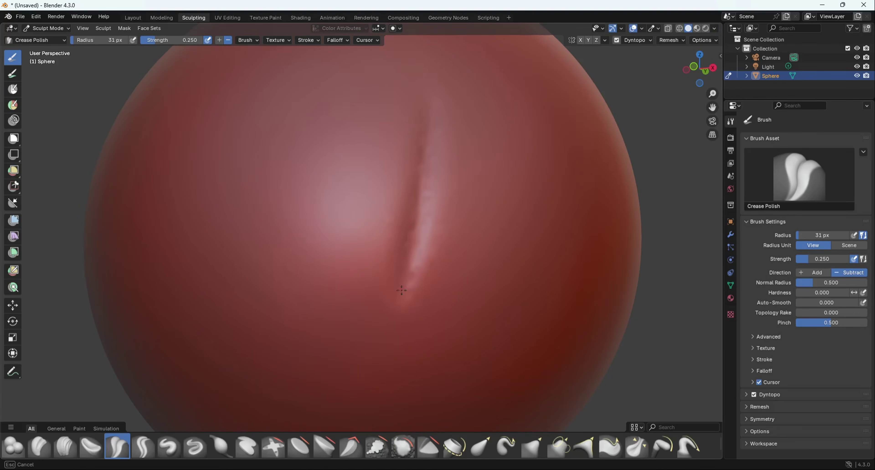
mouse_move(439, 147)
middle_down()
mouse_move(399, 170)
mouse_move(427, 153)
middle_up()
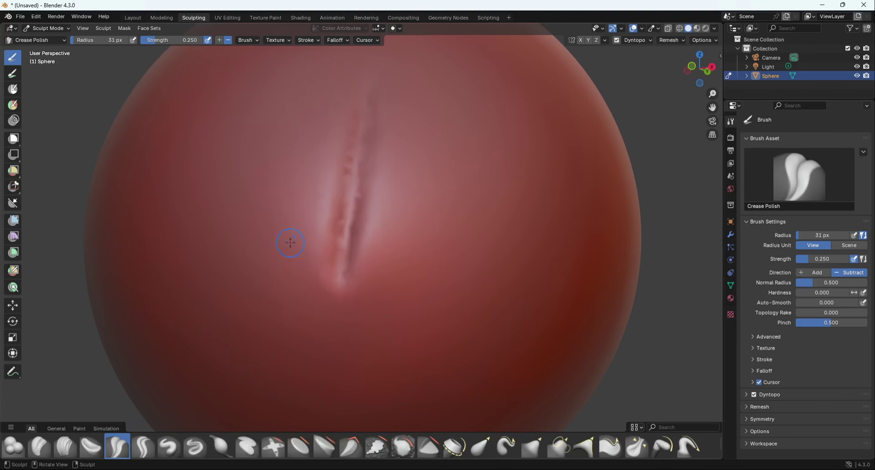
scroll(414, 195, down, 2)
mouse_move(413, 196)
middle_down()
mouse_move(366, 198)
mouse_move(339, 215)
middle_up()
scroll(339, 214, up, 2)
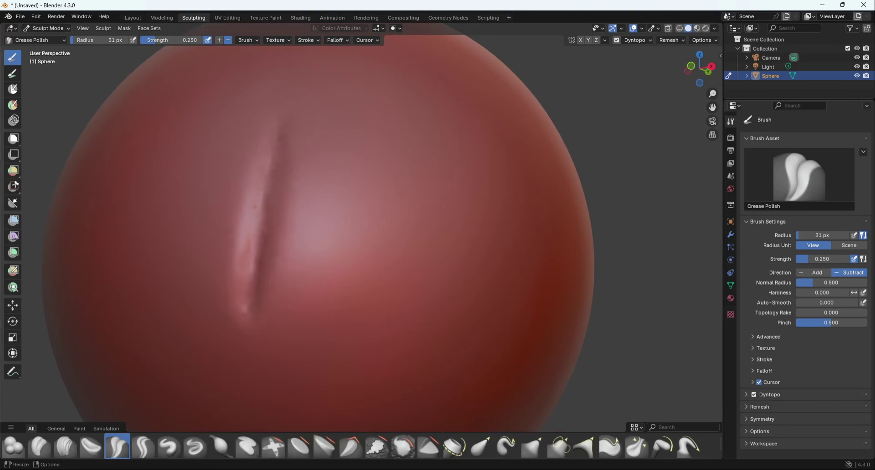
Step: Carve a second vertical crease beside the first using the Crease Sharp brush with a 43 px radius
click(142, 446)
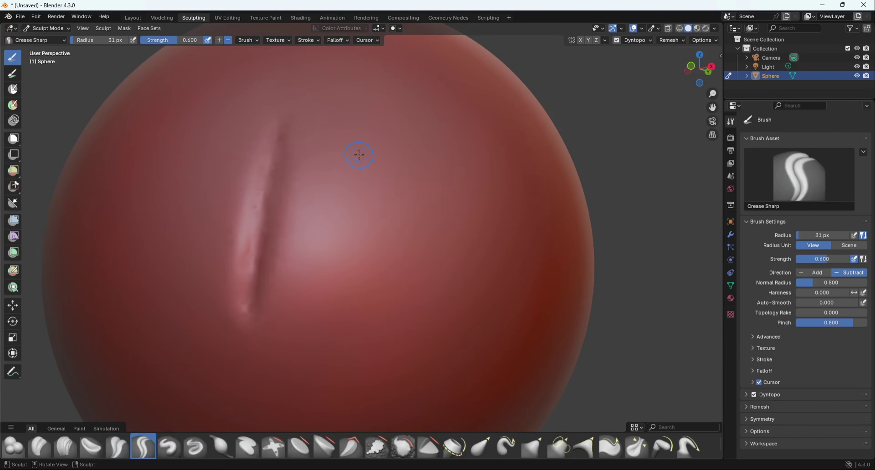
key(f)
click(365, 164)
mouse_move(369, 147)
mouse_down()
mouse_move(358, 308)
mouse_move(373, 153)
mouse_up()
mouse_move(370, 184)
middle_down()
mouse_move(348, 217)
mouse_move(361, 196)
mouse_move(307, 189)
middle_up()
mouse_move(307, 190)
mouse_down()
mouse_move(307, 350)
mouse_move(330, 177)
mouse_move(309, 346)
mouse_move(324, 332)
mouse_move(293, 361)
mouse_up()
middle_drag(292, 360, 309, 346)
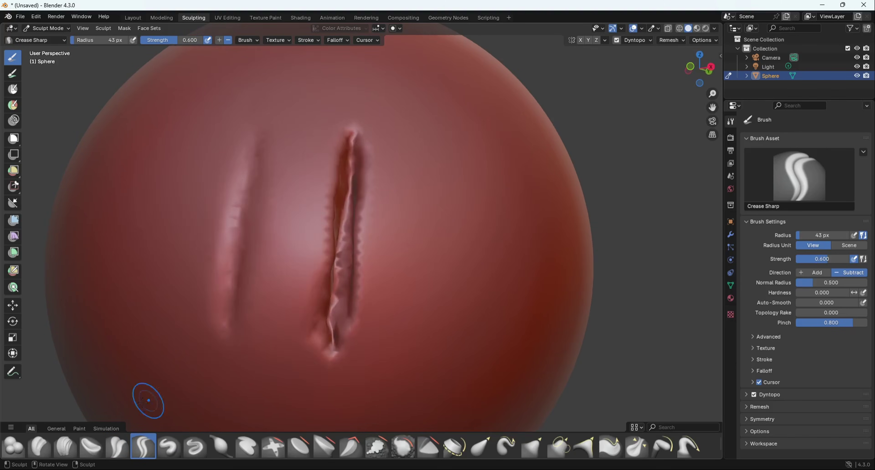
Step: Go over the first crease again with the Crease Polish brush for comparison with the sharp one
click(117, 446)
mouse_move(224, 322)
mouse_down()
mouse_move(253, 126)
mouse_move(227, 319)
mouse_move(250, 175)
mouse_up()
middle_drag(267, 212, 297, 224)
middle_drag(345, 250, 304, 237)
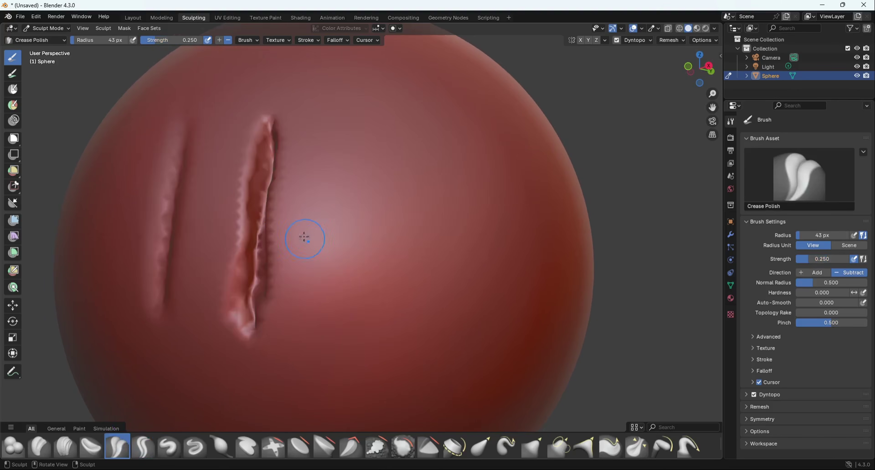
Step: Try a Crease Sharp stroke next to the second crease and undo it
click(143, 446)
mouse_move(272, 113)
mouse_down()
mouse_move(252, 295)
mouse_move(292, 117)
mouse_move(259, 327)
mouse_move(279, 176)
mouse_up()
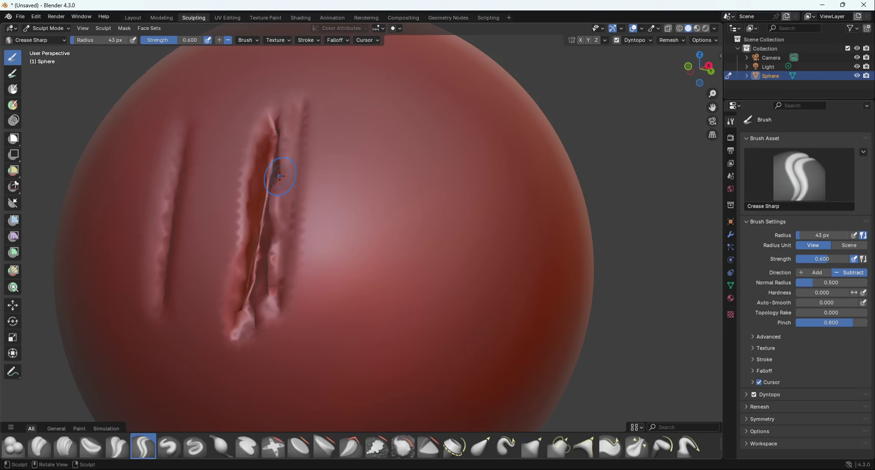
key(ctrl+z)
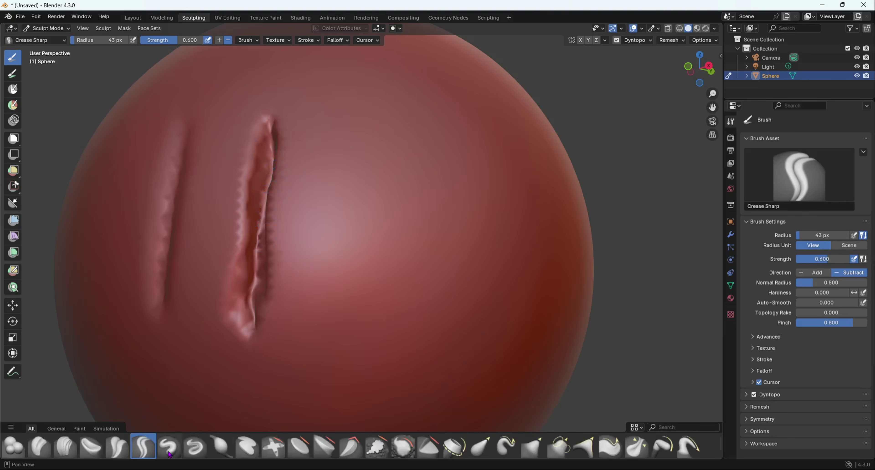
Step: Try a Draw brush stroke on the untouched surface beside the creases and undo it
click(168, 446)
mouse_move(371, 90)
mouse_down()
mouse_move(451, 144)
mouse_move(475, 282)
mouse_up()
key(ctrl+z)
Step: Try a curved and a vertical Draw Sharp stroke on the sphere's untouched surface and undo both
middle_drag(462, 292, 394, 291)
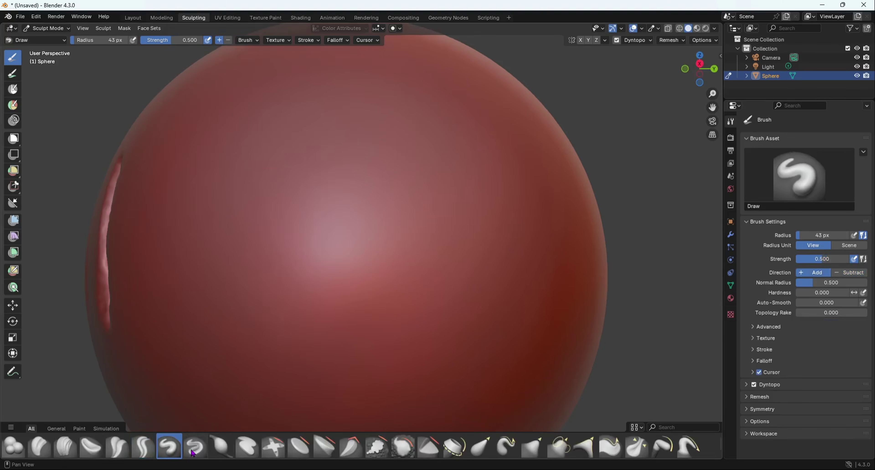
click(193, 449)
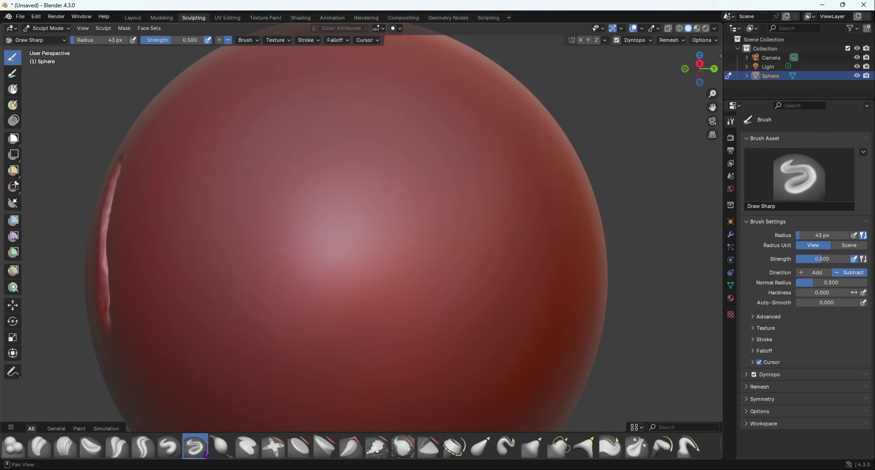
middle_drag(281, 204, 284, 234)
drag(217, 135, 236, 137)
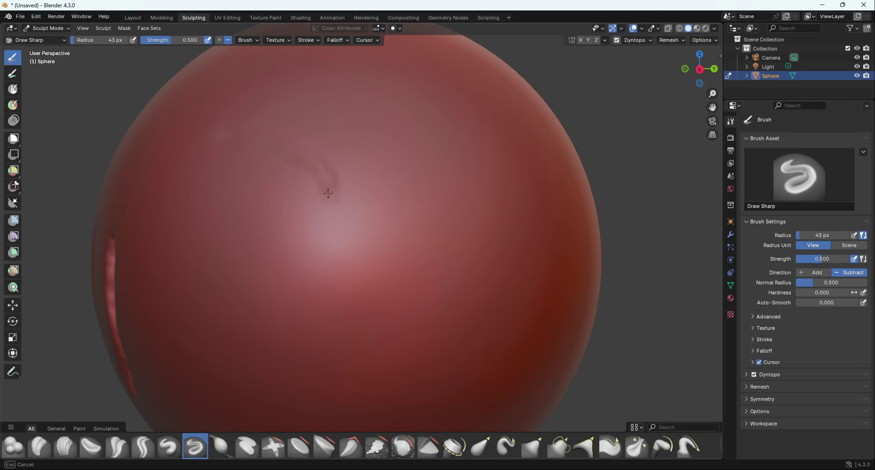
mouse_move(328, 194)
mouse_down()
mouse_move(299, 335)
mouse_move(410, 204)
mouse_move(388, 141)
mouse_up()
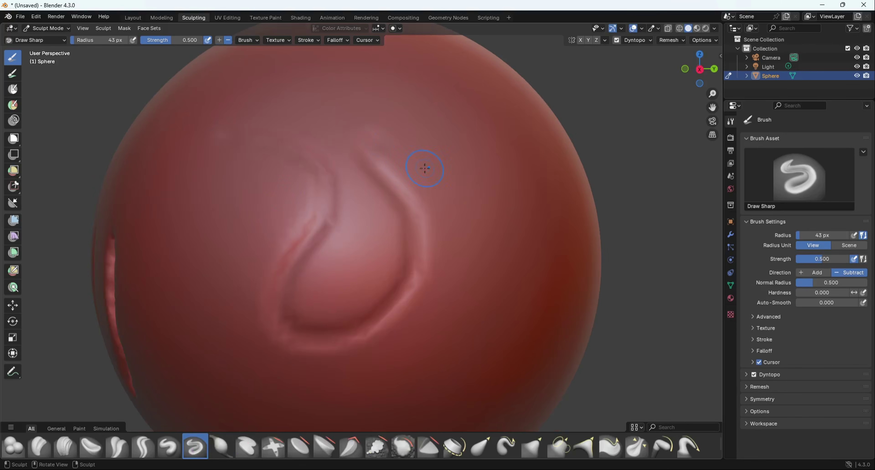
middle_drag(387, 249, 315, 281)
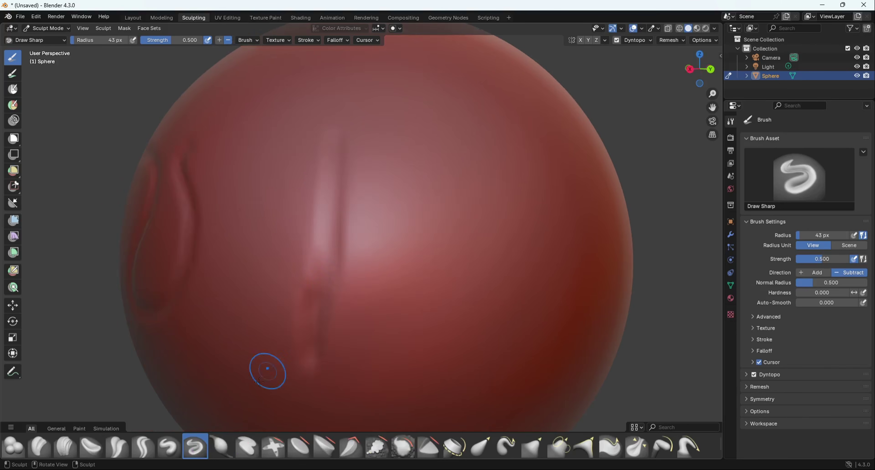
key(ctrl+z)
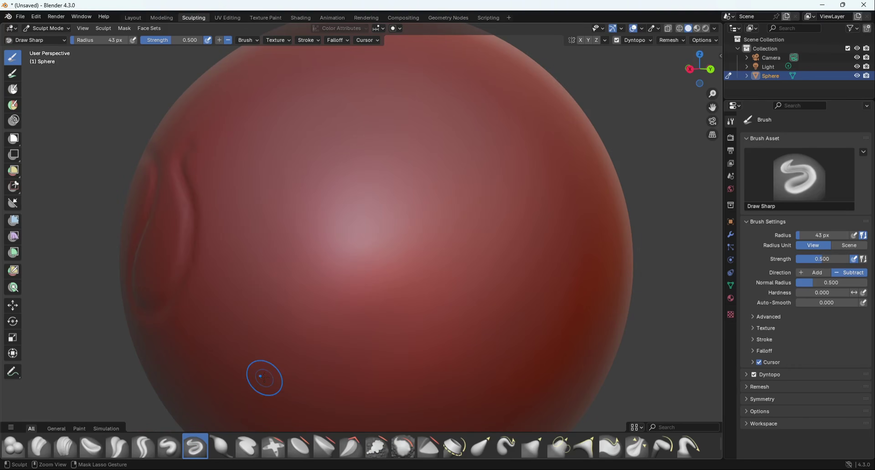
key(ctrl+z)
Step: Try a sideways Draw brush stroke across the smooth surface for comparison and undo it
click(169, 447)
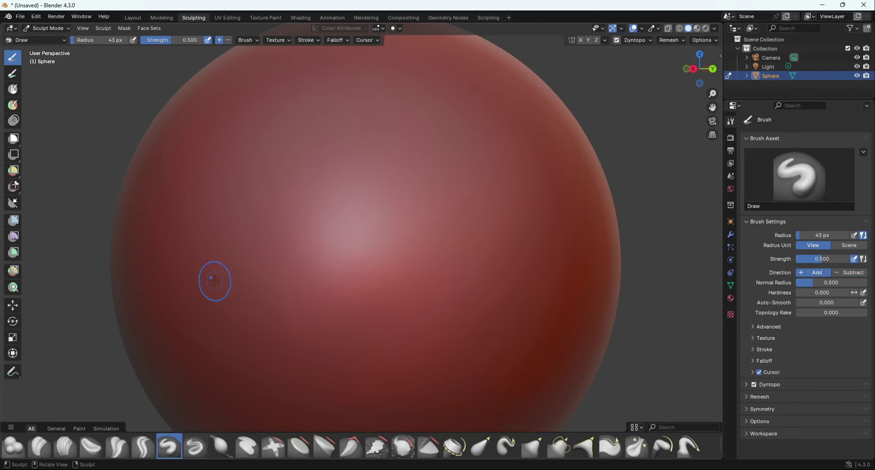
drag(215, 279, 429, 311)
key(ctrl+z)
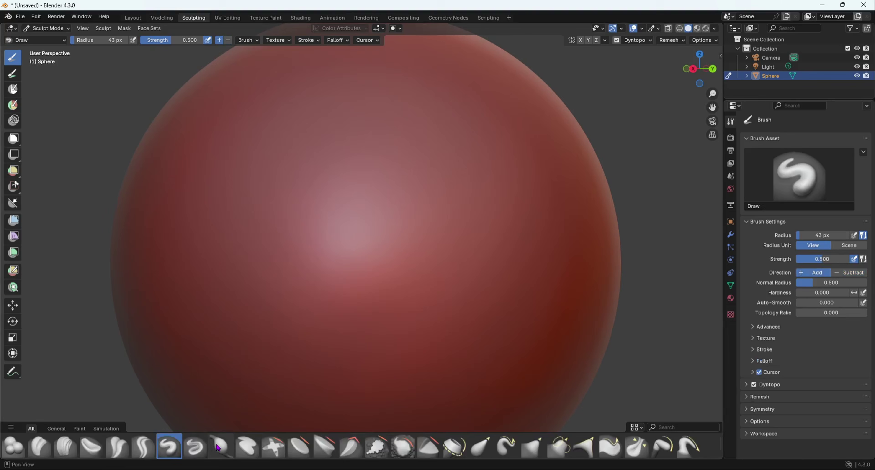
Step: Try a vertical Inflate/Deflate brush stroke with a 73 px radius on the sphere and undo it
click(221, 446)
scroll(220, 312, down, 6)
mouse_move(299, 251)
middle_down()
mouse_move(368, 236)
mouse_move(325, 240)
middle_up()
scroll(364, 237, up, 4)
key(bracketright)
key(bracketright)
key(bracketright)
key(bracketright)
key(bracketright)
key(bracketright)
mouse_move(352, 250)
mouse_down()
mouse_move(390, 215)
mouse_move(366, 208)
mouse_move(385, 253)
mouse_move(356, 200)
mouse_up()
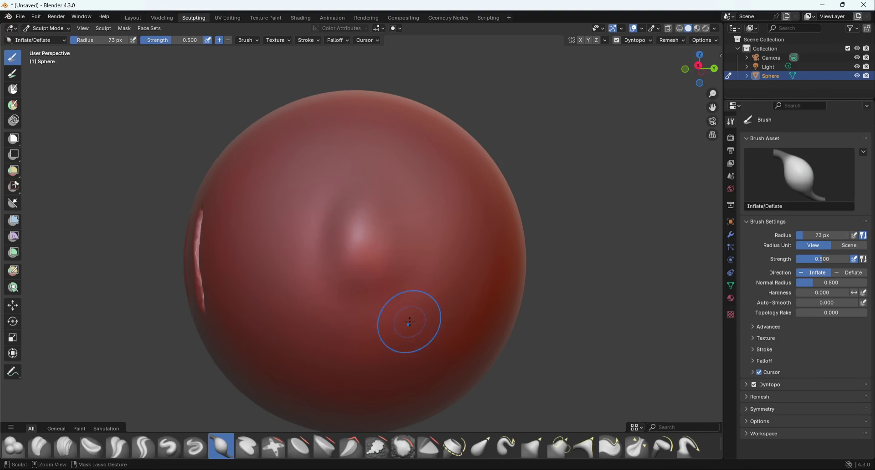
key(ctrl+z)
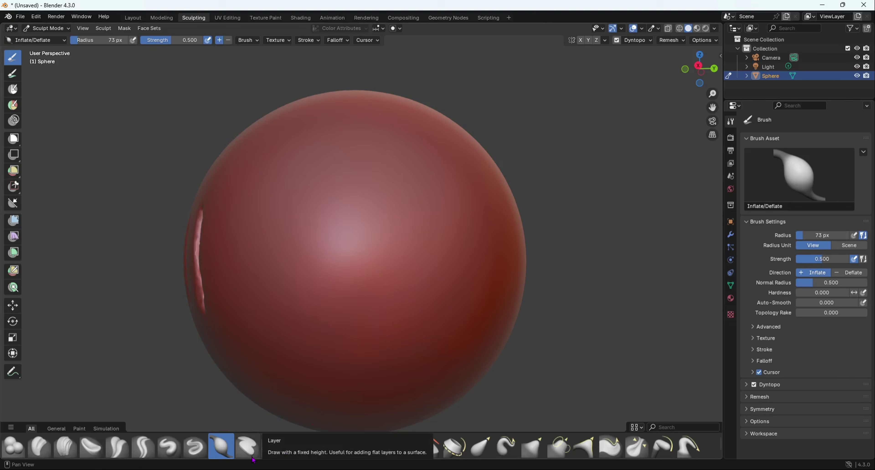
Step: Build up a raised patch on the smooth side of the sphere with overlapping vertical Layer brush strokes
click(248, 440)
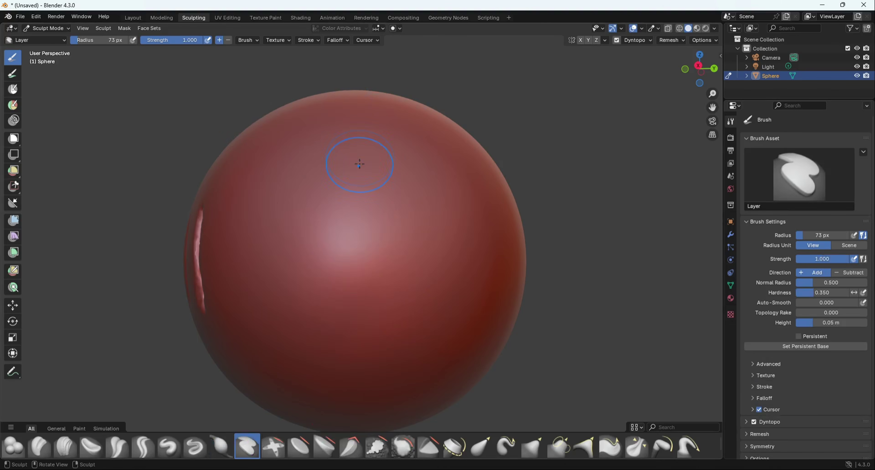
drag(360, 164, 361, 334)
mouse_move(355, 293)
middle_down()
mouse_move(288, 295)
mouse_move(366, 332)
mouse_move(302, 289)
mouse_move(321, 298)
middle_up()
middle_drag(312, 185, 287, 196)
mouse_move(328, 208)
mouse_down()
mouse_move(343, 191)
mouse_move(419, 234)
mouse_move(362, 274)
mouse_move(412, 308)
mouse_move(334, 328)
mouse_up()
mouse_move(416, 289)
middle_down()
mouse_move(353, 289)
mouse_move(404, 284)
middle_up()
scroll(379, 260, up, 2)
Step: Write the raised letters "SUB" on an empty area of the sphere using the Layer brush with a 36 px radius
scroll(401, 244, down, 5)
middle_drag(400, 244, 318, 259)
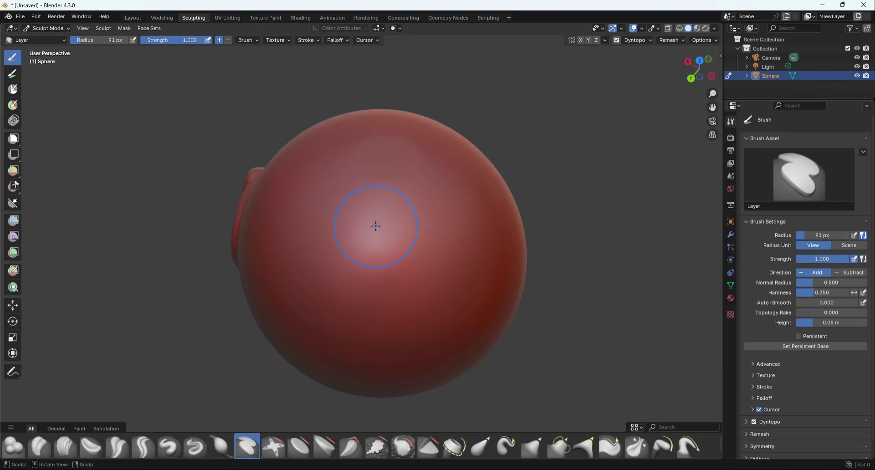
key(f)
click(346, 227)
mouse_move(356, 195)
mouse_down()
mouse_move(308, 217)
mouse_move(332, 269)
mouse_move(374, 244)
mouse_move(416, 245)
mouse_move(402, 206)
mouse_up()
middle_drag(402, 206, 415, 235)
drag(415, 235, 406, 284)
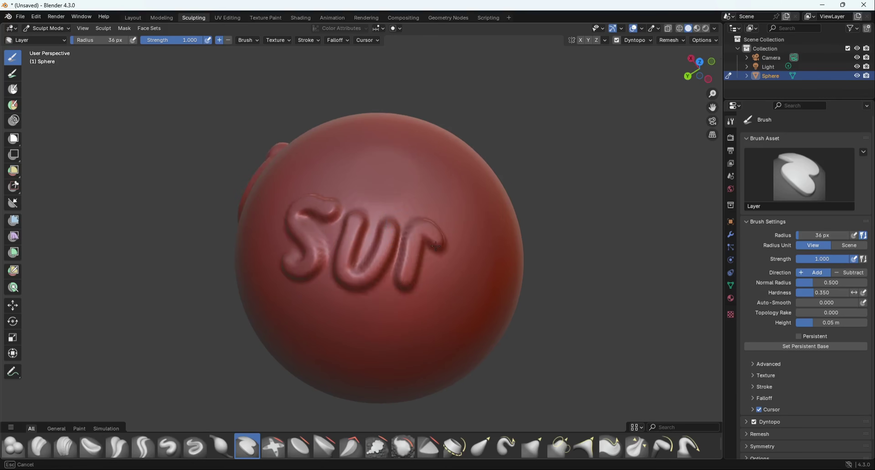
drag(435, 245, 448, 287)
Step: Examine the raised letters and the layered patch from several sides of the sphere
scroll(412, 283, down, 3)
mouse_move(426, 274)
middle_down()
mouse_move(609, 218)
mouse_move(533, 233)
middle_up()
scroll(385, 258, up, 2)
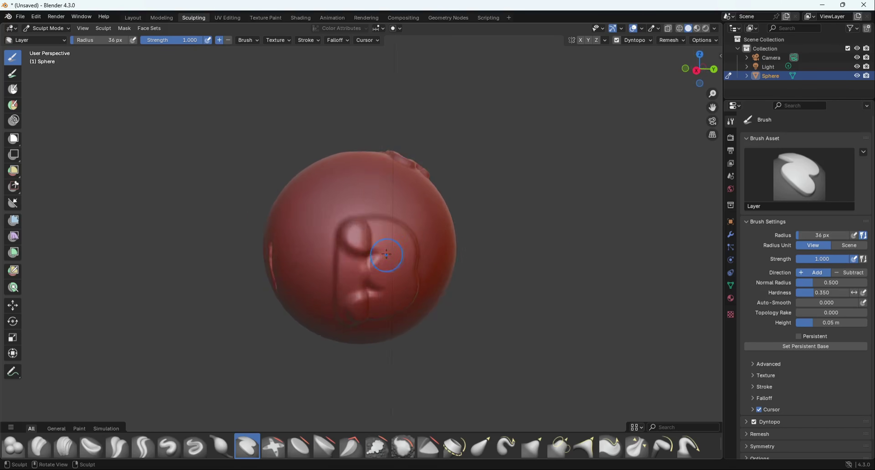
mouse_move(385, 258)
middle_down()
mouse_move(254, 261)
mouse_move(227, 322)
mouse_move(325, 320)
middle_up()
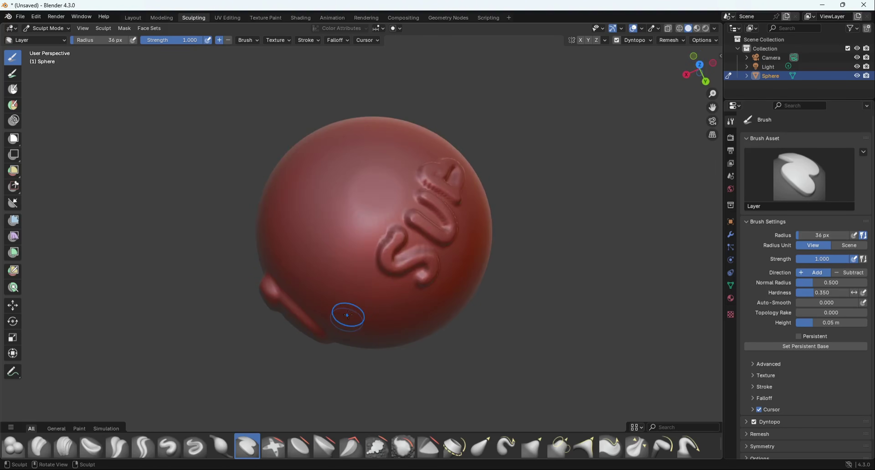
scroll(360, 304, down, 3)
scroll(377, 260, up, 3)
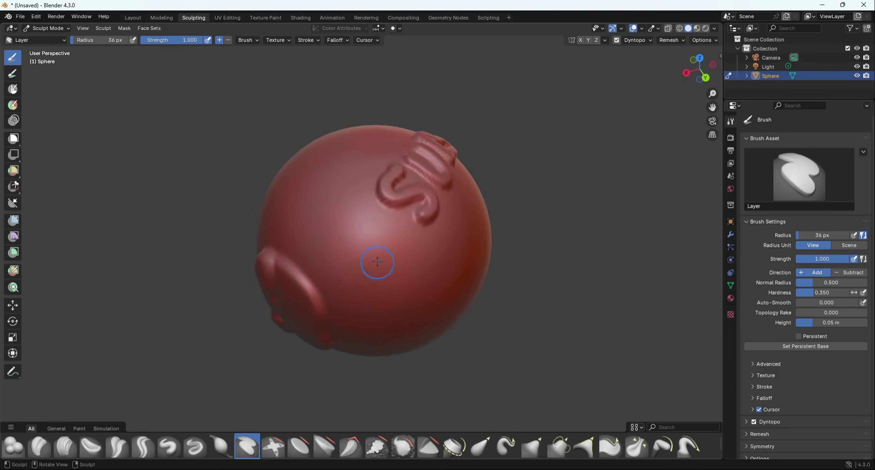
middle_drag(377, 260, 316, 225)
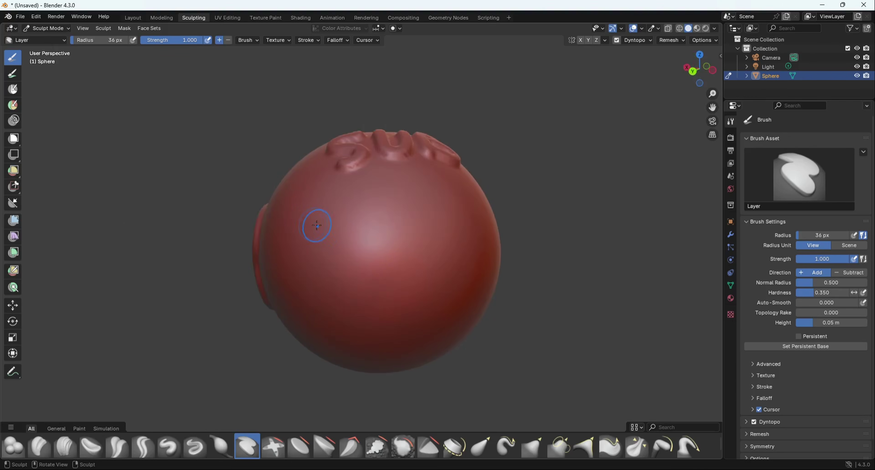
Step: Fill in the deeper vertical crease with several passes of the Fill/Deepen brush
click(281, 455)
mouse_move(424, 258)
middle_down()
mouse_move(448, 252)
mouse_move(538, 279)
middle_up()
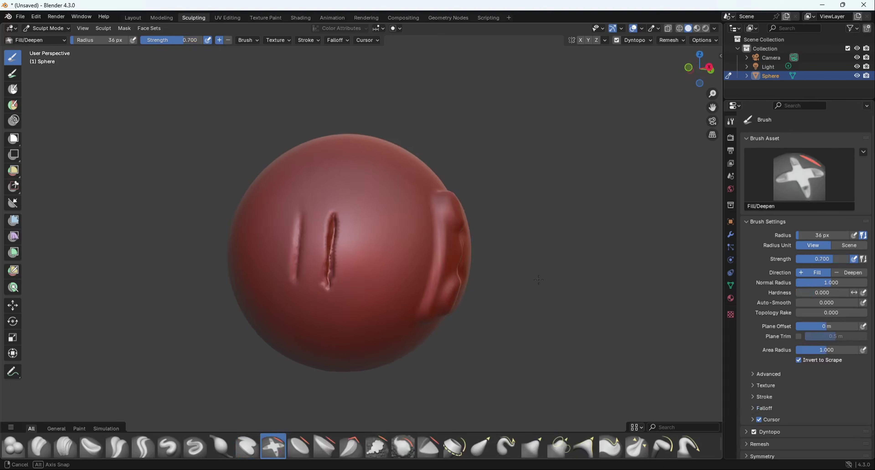
scroll(336, 232, up, 6)
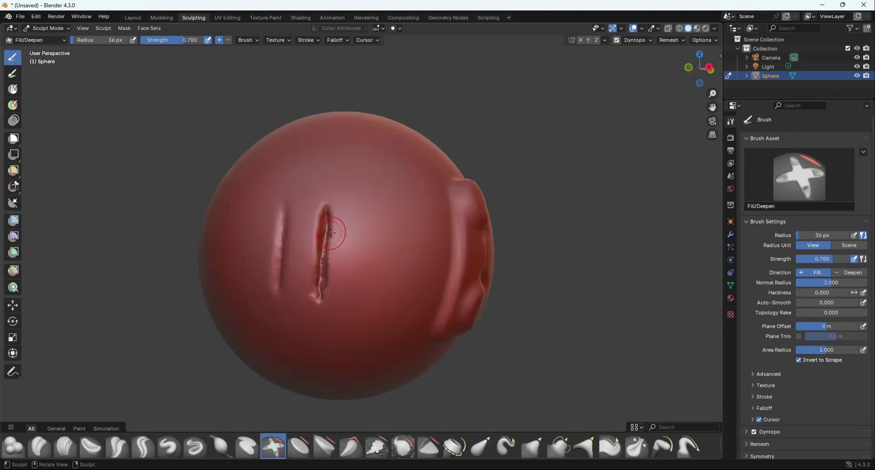
middle_drag(313, 234, 330, 234)
scroll(330, 235, down, 2)
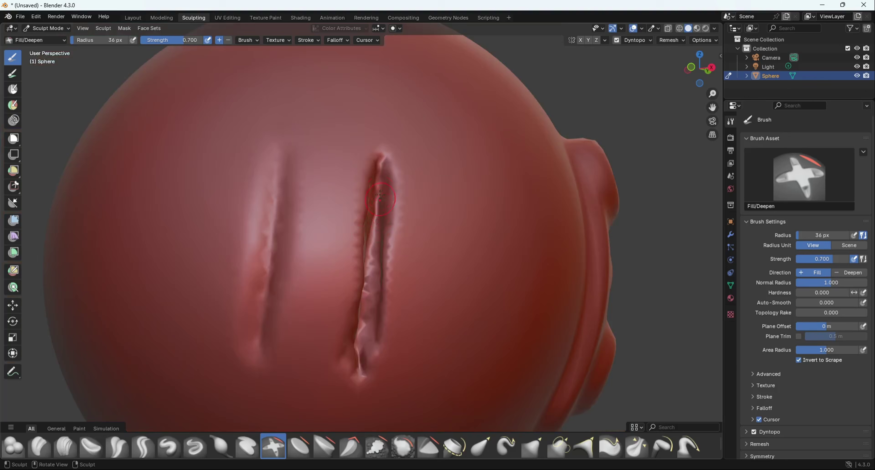
drag(378, 188, 359, 307)
drag(373, 260, 363, 340)
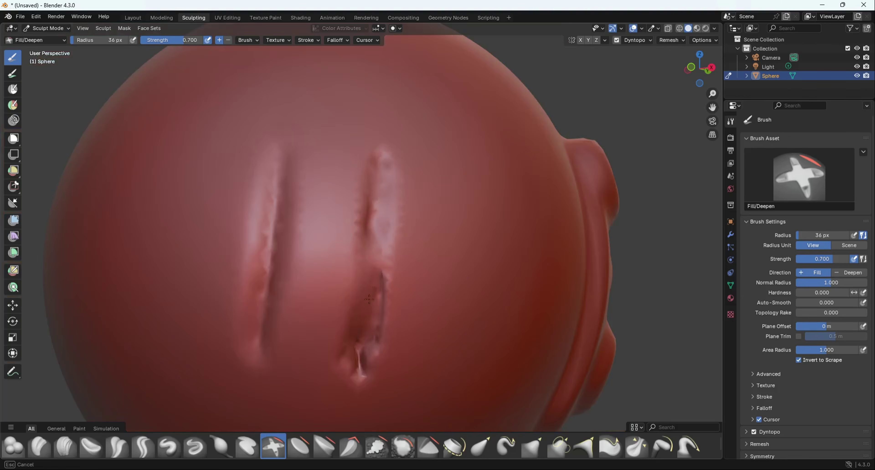
drag(369, 299, 368, 289)
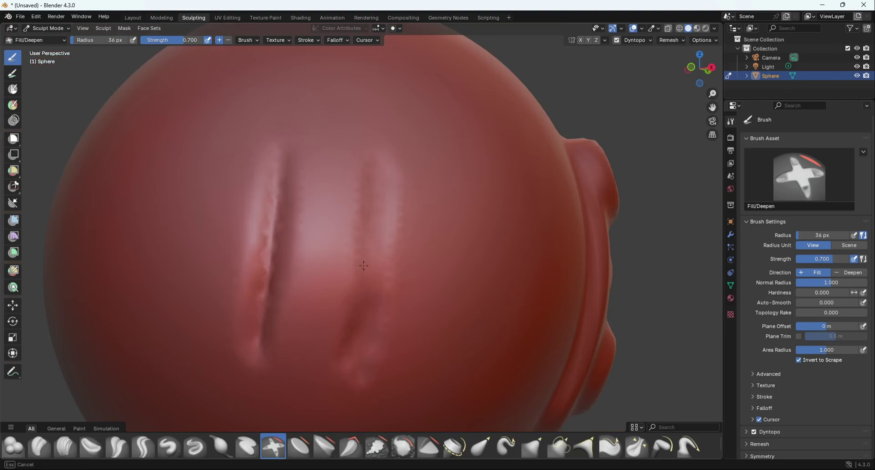
Step: Fill in the shallower crease with the Fill/Deepen brush and go over the neighbouring surface
drag(296, 240, 261, 264)
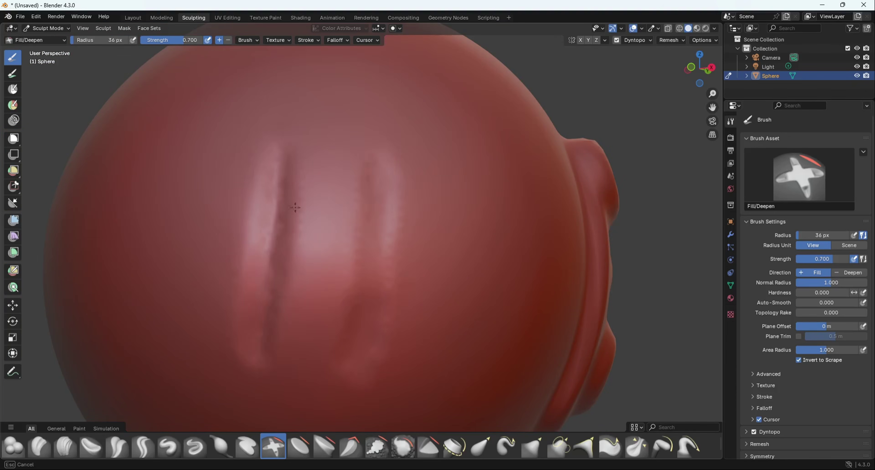
drag(295, 207, 287, 142)
middle_drag(517, 210, 425, 211)
mouse_move(314, 214)
mouse_down()
mouse_move(296, 192)
mouse_move(302, 276)
mouse_up()
drag(306, 323, 307, 324)
Step: Fill the hollows inside the raised letters using the Fill/Deepen brush
scroll(307, 325, down, 6)
middle_drag(374, 258, 333, 286)
scroll(369, 265, up, 6)
middle_drag(369, 265, 369, 313)
drag(370, 312, 359, 354)
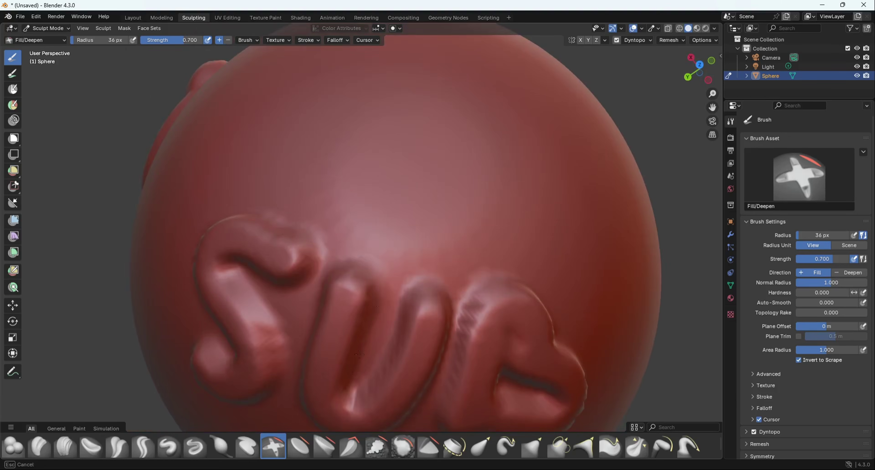
scroll(378, 325, down, 5)
scroll(457, 377, up, 5)
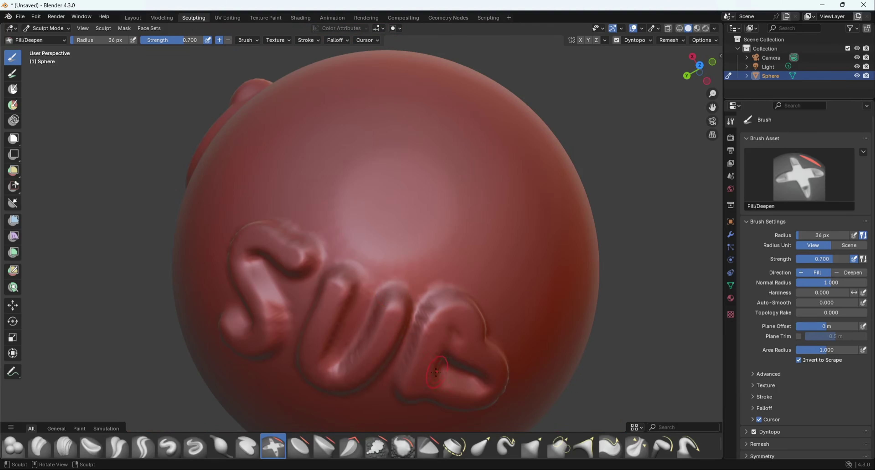
shift+middle_drag(457, 377, 436, 351)
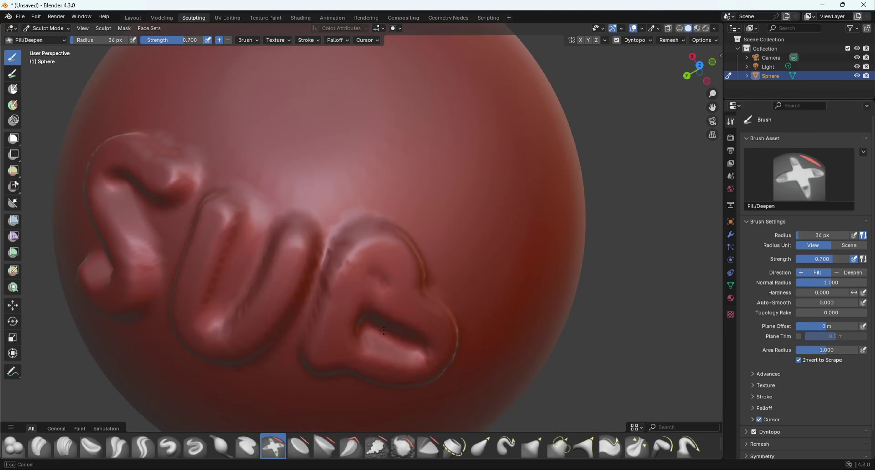
drag(384, 330, 384, 332)
Step: Flatten the edges of the raised layered patch using the Flatten/Contrast brush with an 86 px radius
scroll(384, 333, down, 6)
mouse_move(400, 361)
middle_down()
mouse_move(373, 391)
mouse_move(412, 388)
middle_up()
click(301, 454)
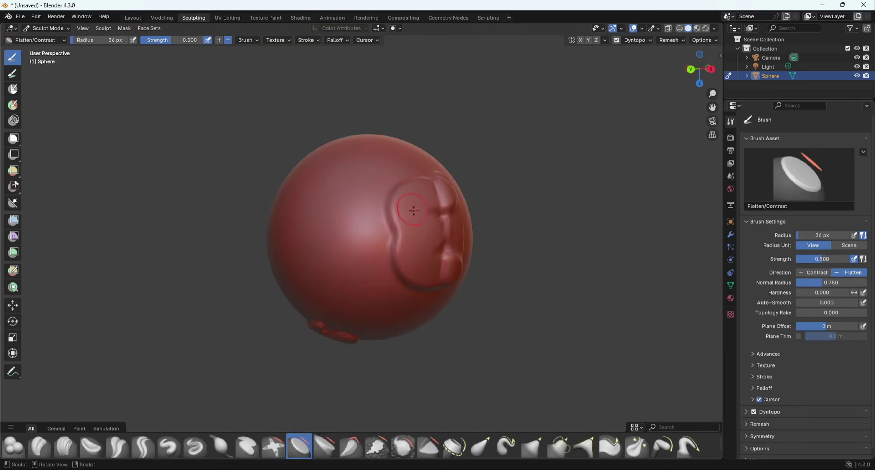
scroll(414, 210, up, 4)
key(f)
click(432, 244)
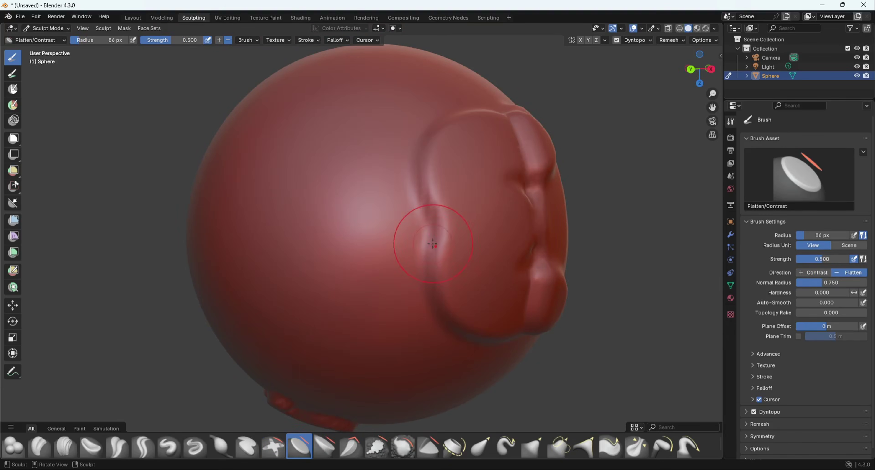
drag(428, 195, 408, 148)
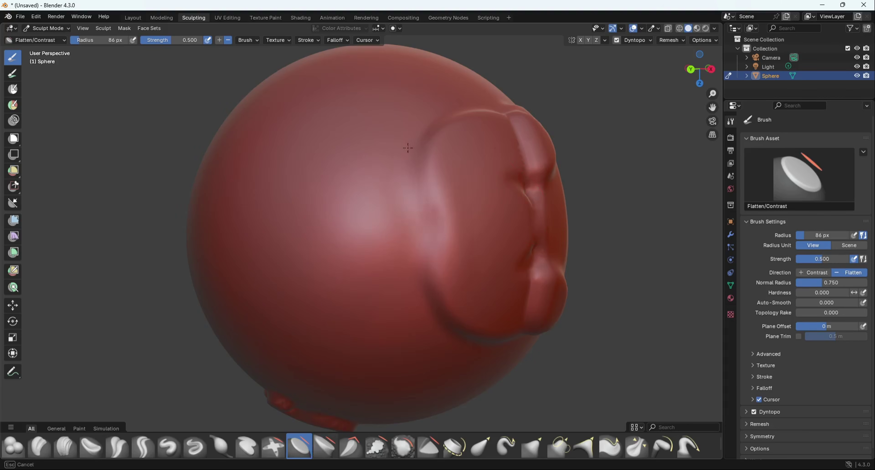
middle_drag(465, 349, 369, 186)
middle_drag(348, 214, 340, 187)
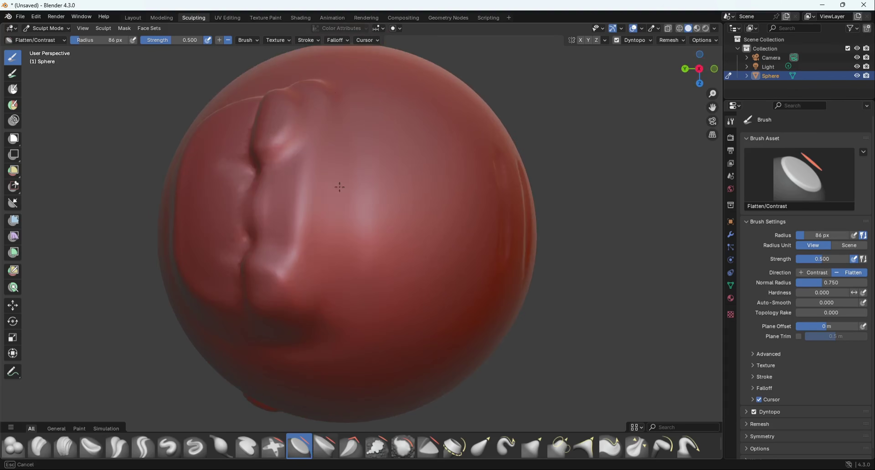
Step: Level the middle of the raised patch into a flat face using the Plateau brush with a 137 px radius
click(323, 451)
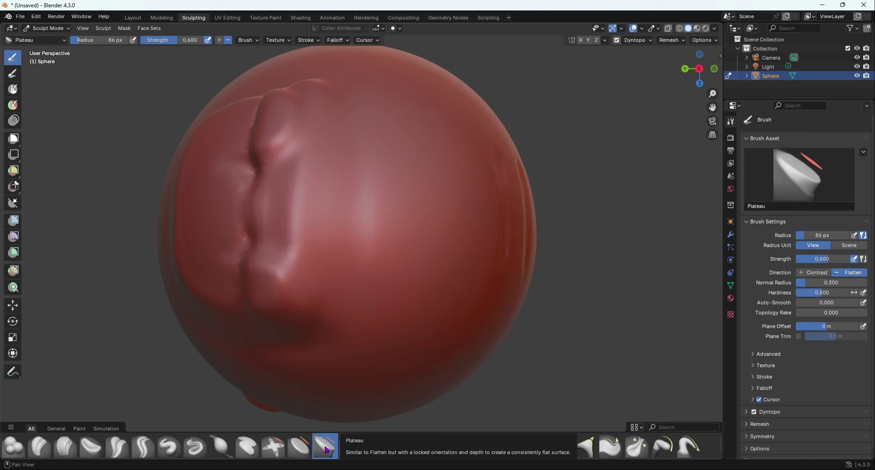
scroll(353, 245, down, 3)
key(f)
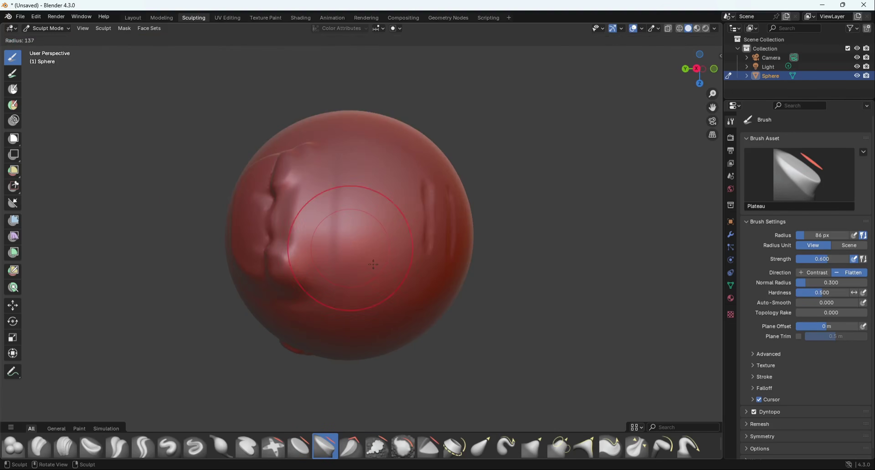
click(373, 264)
middle_drag(373, 264, 402, 265)
mouse_move(345, 183)
mouse_down()
mouse_move(364, 261)
mouse_move(363, 227)
mouse_up()
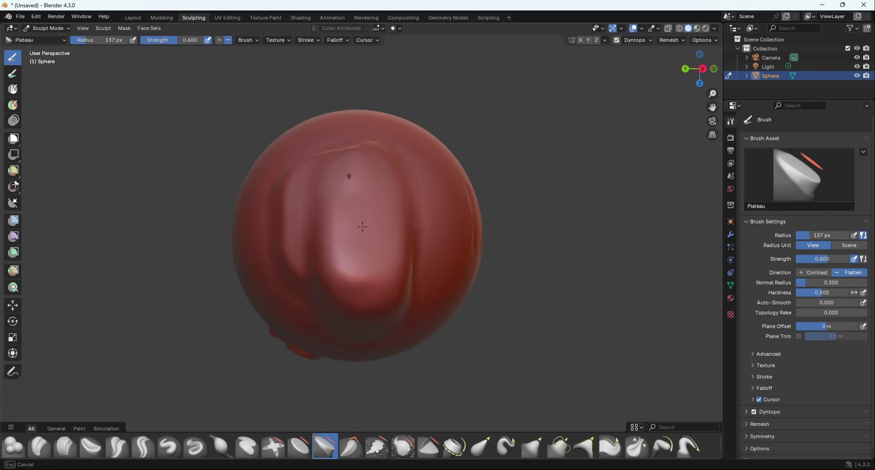
drag(362, 157, 361, 150)
Step: Flatten the side of the raised patch with another vertical Plateau brush stroke
middle_drag(361, 149, 458, 177)
scroll(552, 254, up, 3)
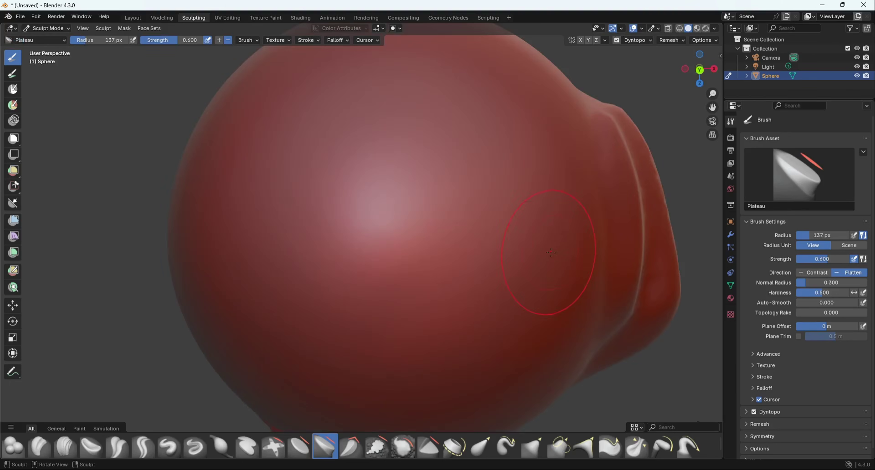
shift+middle_drag(571, 249, 394, 296)
mouse_move(437, 217)
mouse_down()
mouse_move(455, 322)
mouse_move(472, 360)
mouse_up()
mouse_move(472, 360)
middle_down()
mouse_move(341, 318)
mouse_move(341, 331)
middle_up()
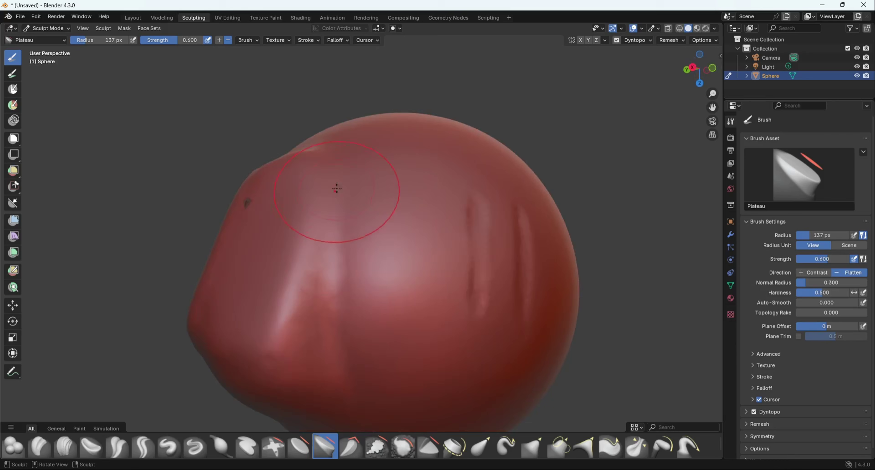
Step: Flatten the transition between the raised patch and the lower sphere with a diagonal Plateau brush stroke
mouse_move(341, 208)
mouse_down()
mouse_move(345, 335)
mouse_move(405, 398)
mouse_up()
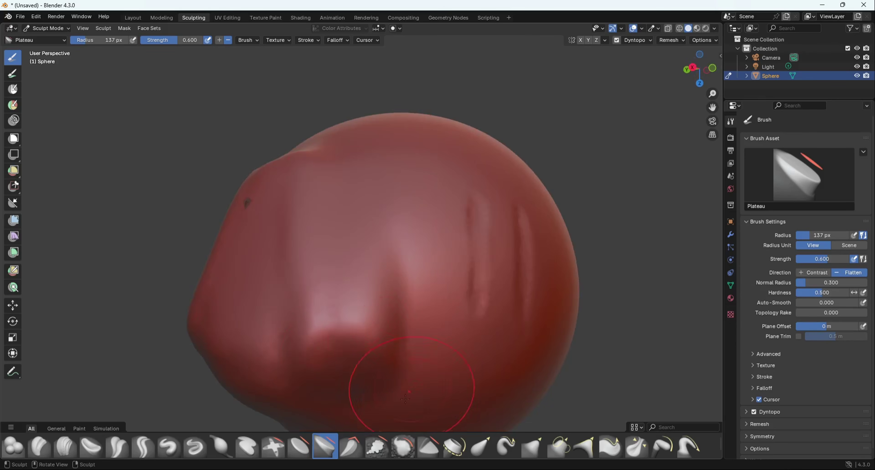
Step: Scrape the area along the raised patch's upper edge using the Scrape Multiplane brush at 137 px radius and 0.700 strength
click(355, 454)
middle_drag(398, 360, 408, 181)
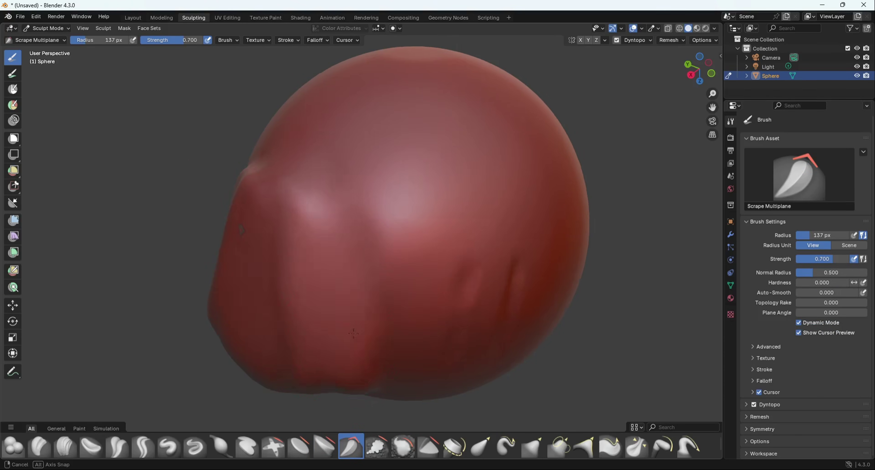
middle_drag(319, 327, 318, 186)
middle_drag(317, 294, 316, 311)
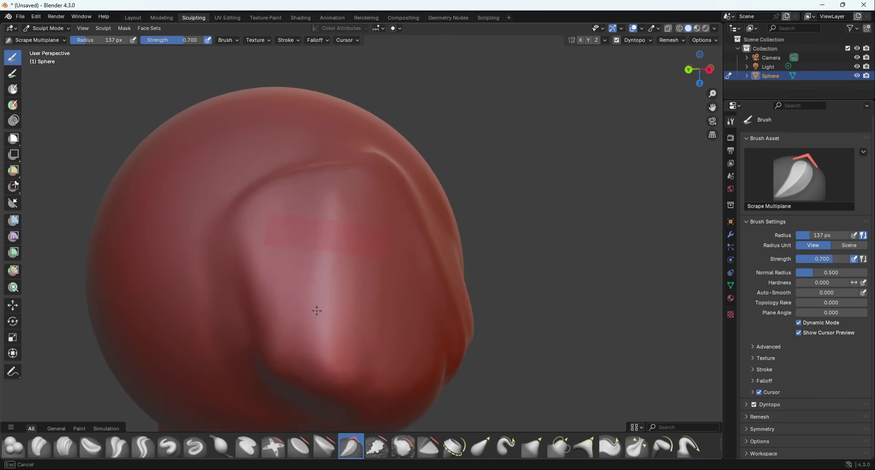
middle_drag(352, 269, 282, 209)
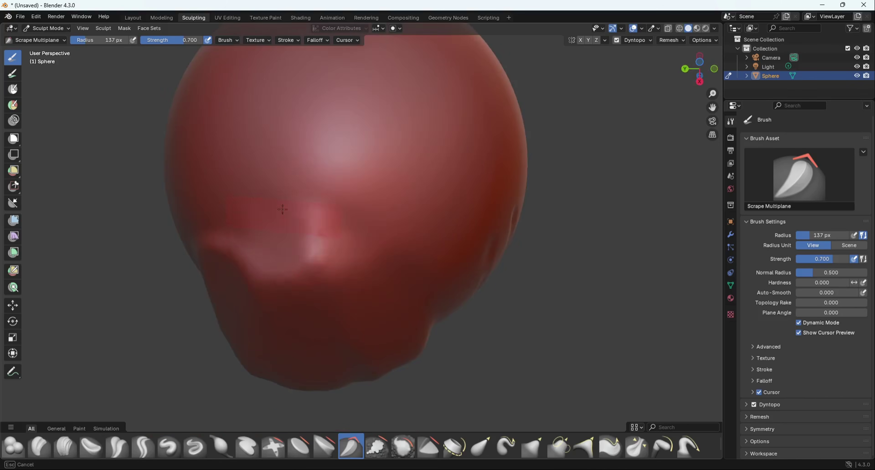
drag(336, 241, 316, 204)
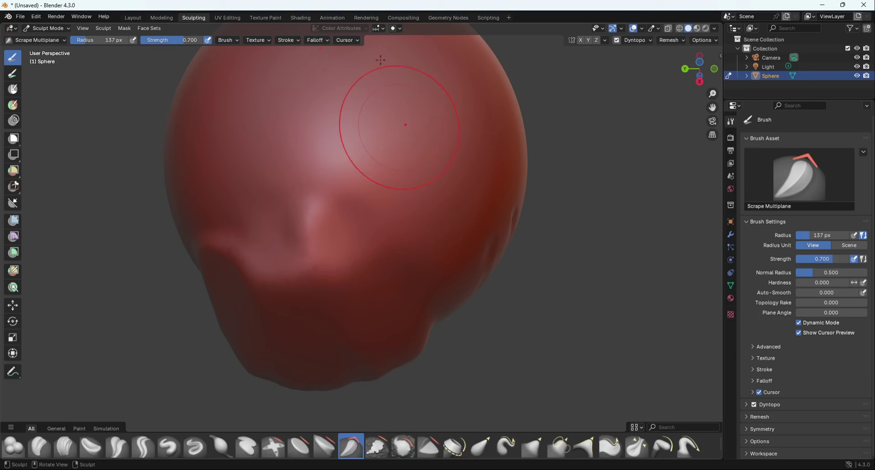
Step: Scrape the top of the sphere with a short Scrape Multiplane stroke and view it from the side
mouse_move(370, 117)
middle_down()
mouse_move(353, 174)
mouse_move(405, 187)
middle_up()
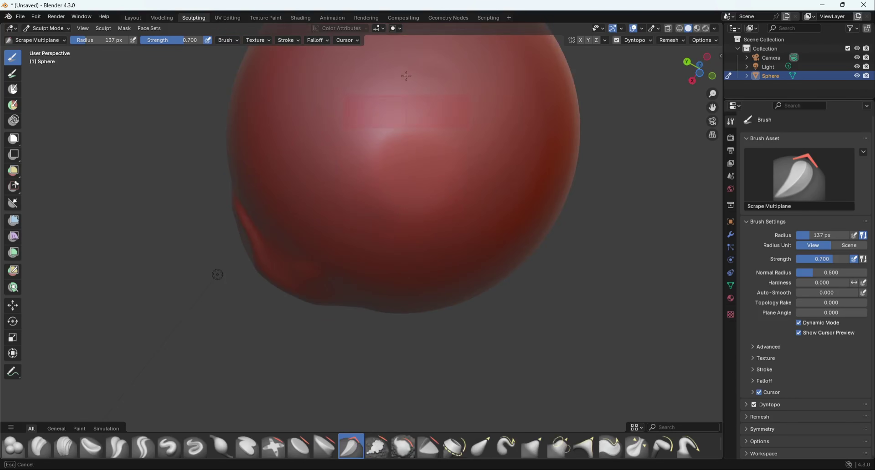
drag(406, 76, 406, 68)
middle_drag(406, 76, 502, 34)
middle_drag(340, 314, 398, 305)
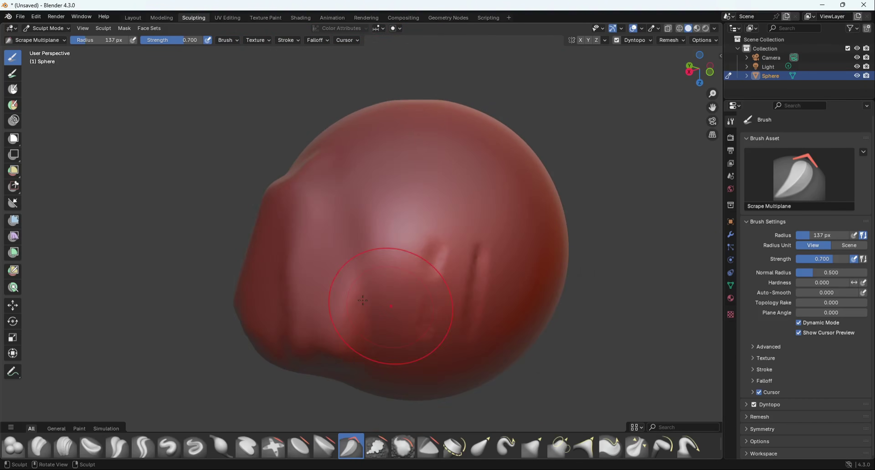
scroll(386, 260, up, 3)
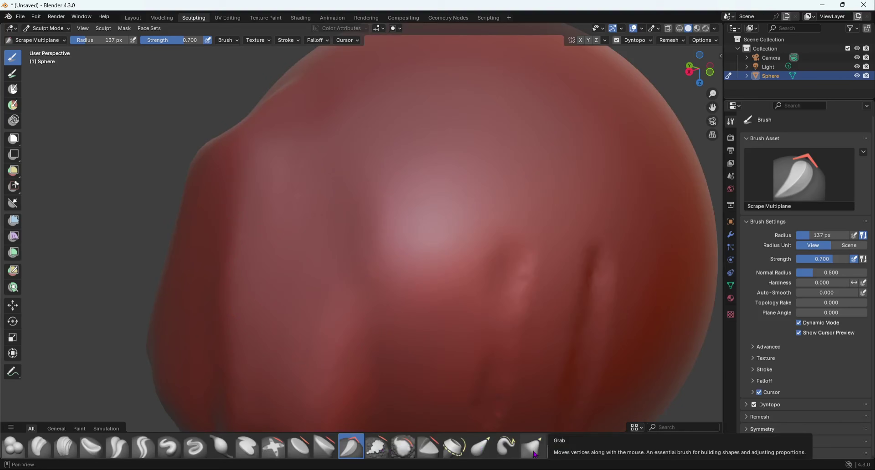
Step: Try deforming the sphere's upper side with the Elastic Grab brush at 0.500 strength, and undo the stroke
click(485, 452)
scroll(478, 352, down, 4)
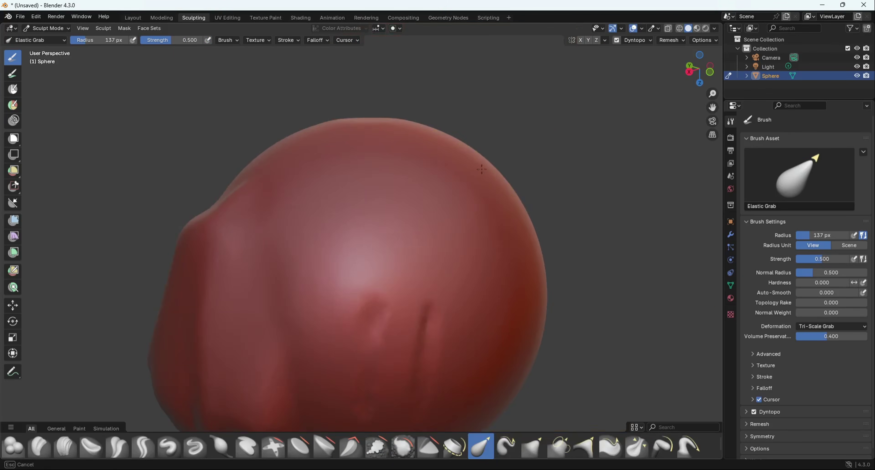
mouse_move(444, 211)
mouse_down()
mouse_move(492, 170)
mouse_move(563, 185)
mouse_move(597, 255)
mouse_move(358, 303)
mouse_move(386, 290)
mouse_up()
key(ctrl+z)
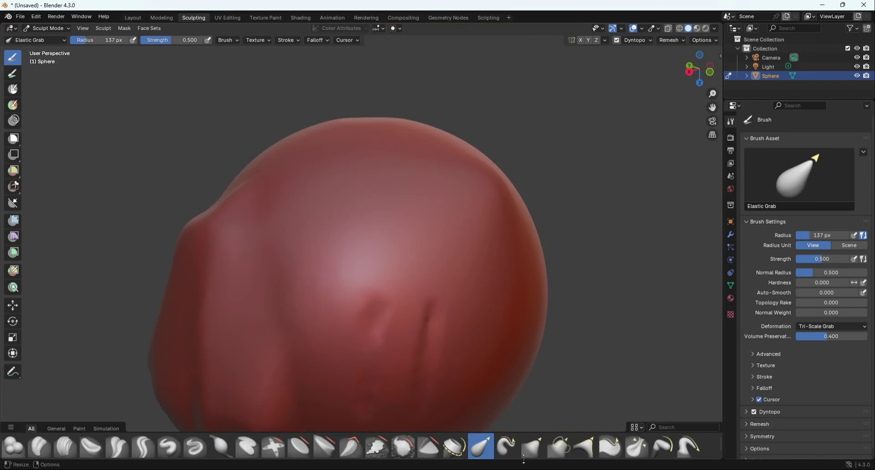
Step: Try pulling a pointed hook out of the sphere's upper side with the Elastic Snake Hook brush, and undo it
click(507, 447)
scroll(391, 296, up, 4)
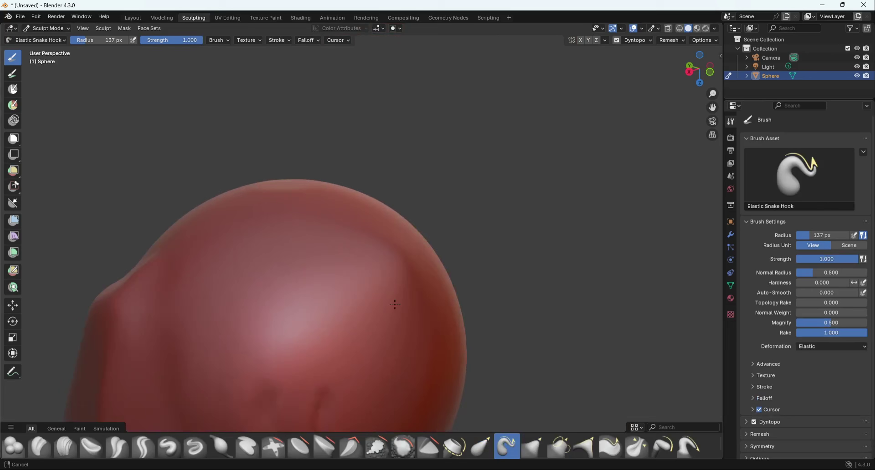
mouse_move(390, 296)
mouse_down()
mouse_move(468, 209)
mouse_move(474, 214)
mouse_up()
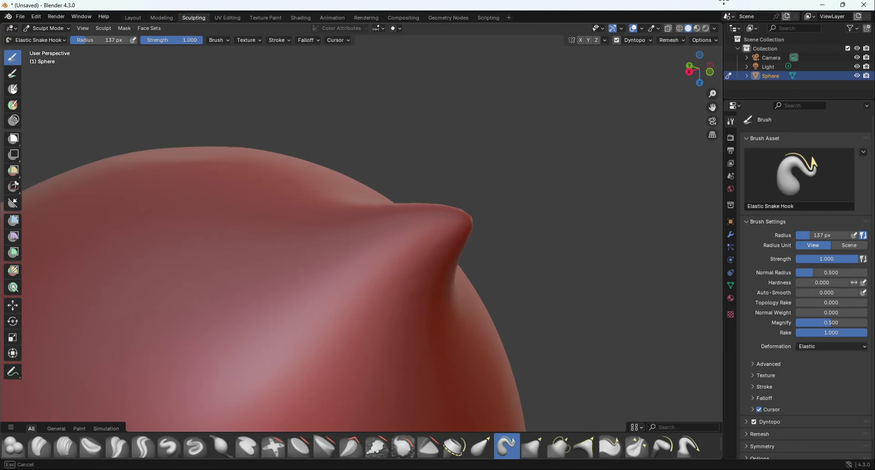
key(ctrl+z)
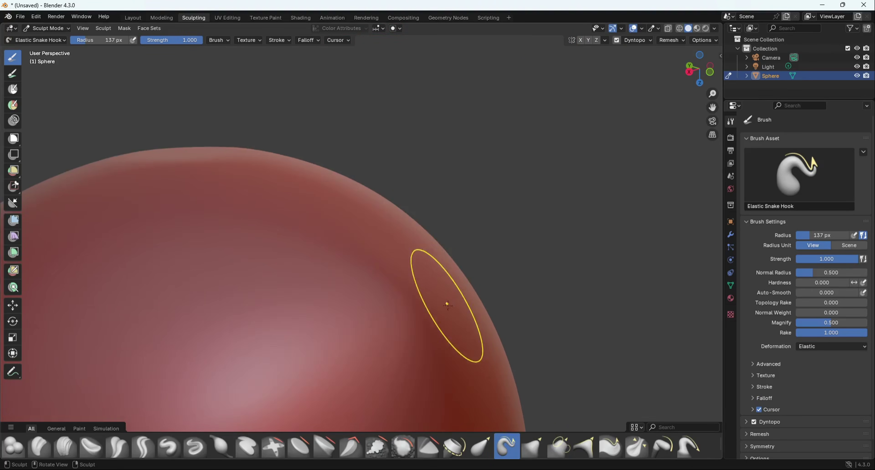
key(ctrl+z)
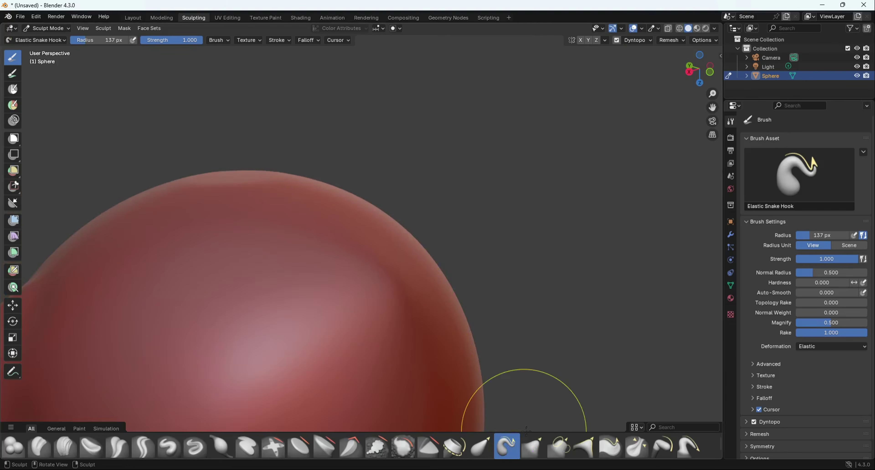
Step: Expand the brush shelf to show more brushes and pull a long curved horn from the sphere's top using the Snake Hook brush
drag(523, 401, 522, 365)
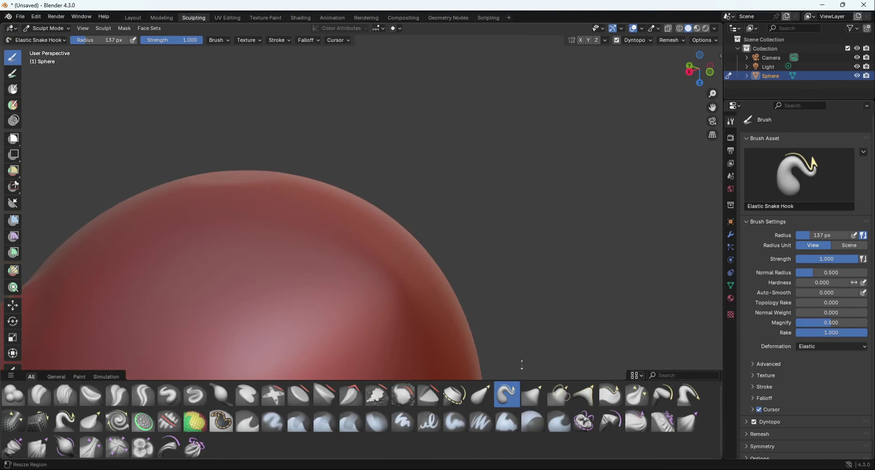
click(67, 420)
scroll(261, 250, down, 3)
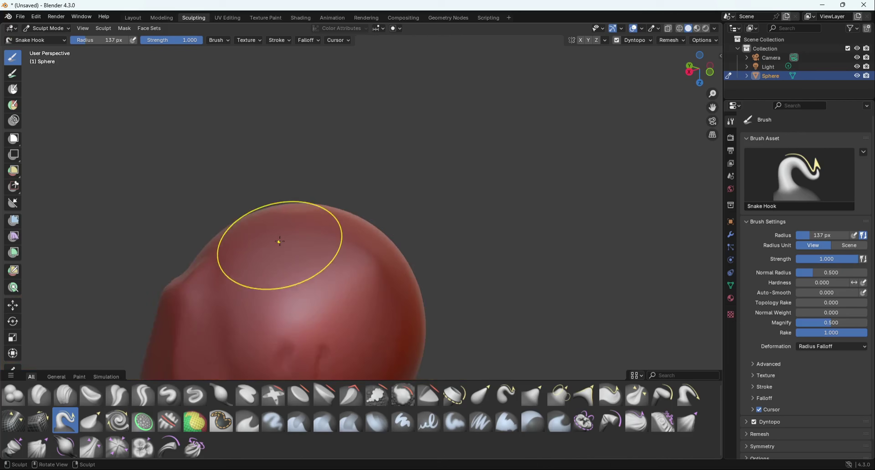
middle_drag(279, 241, 287, 279)
scroll(326, 221, up, 3)
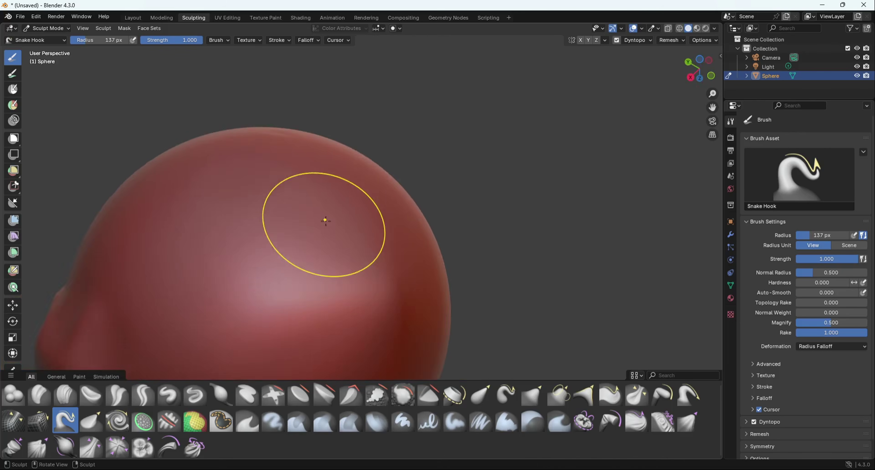
middle_drag(325, 221, 289, 195)
mouse_move(289, 196)
mouse_down()
mouse_move(307, 140)
mouse_move(367, 72)
mouse_move(444, 80)
mouse_up()
mouse_move(474, 173)
middle_down()
mouse_move(424, 210)
mouse_move(323, 237)
mouse_move(244, 190)
mouse_move(360, 81)
mouse_move(439, 113)
mouse_move(371, 242)
mouse_move(254, 168)
mouse_move(274, 211)
middle_up()
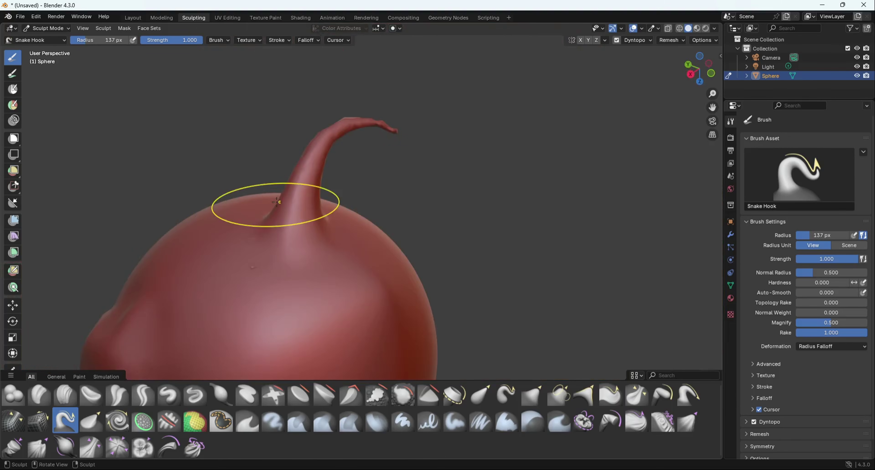
Step: Pull three more curved horns outward around the base of the first horn using the Snake Hook brush
middle_drag(302, 205, 303, 248)
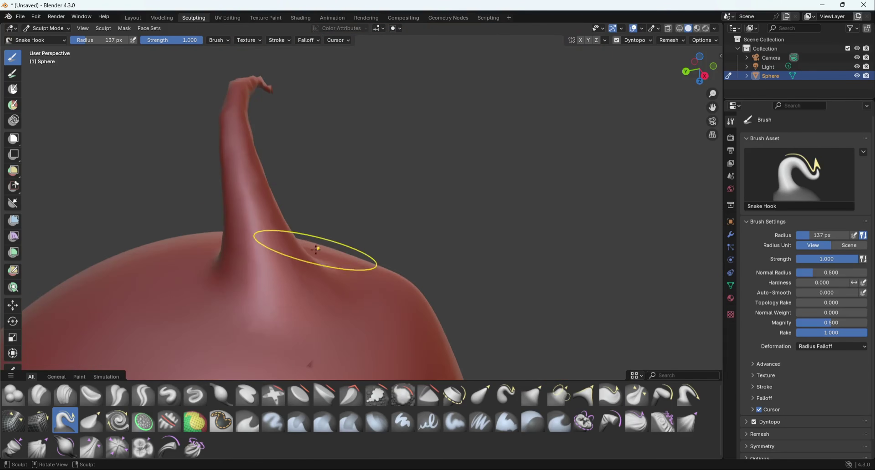
mouse_move(300, 270)
mouse_down()
mouse_move(362, 250)
mouse_move(462, 147)
mouse_up()
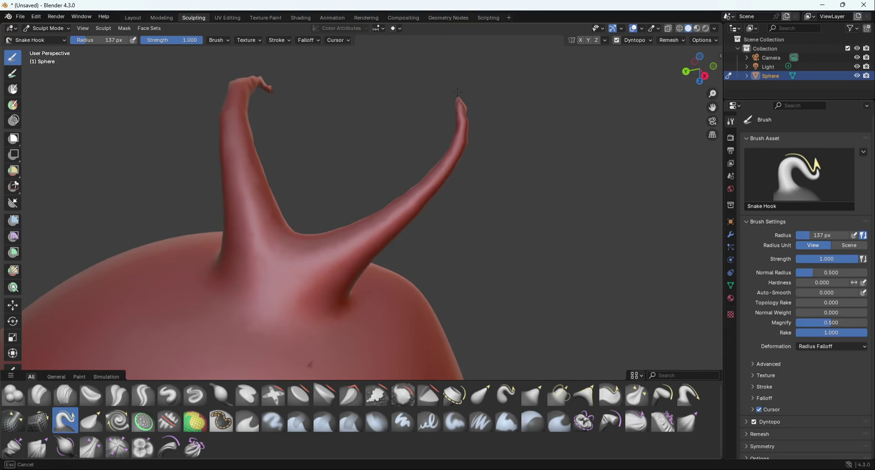
drag(457, 92, 456, 99)
mouse_move(240, 258)
mouse_down()
mouse_move(215, 248)
mouse_move(117, 121)
mouse_move(154, 89)
mouse_up()
middle_drag(297, 263, 141, 227)
middle_drag(263, 187, 353, 265)
mouse_move(270, 162)
mouse_down()
mouse_move(219, 133)
mouse_move(198, 51)
mouse_up()
Step: Stretch the tip of one outer horn upward and curl it back over the sphere using the Snake Hook brush
mouse_move(237, 115)
middle_down()
mouse_move(230, 122)
mouse_move(287, 74)
middle_up()
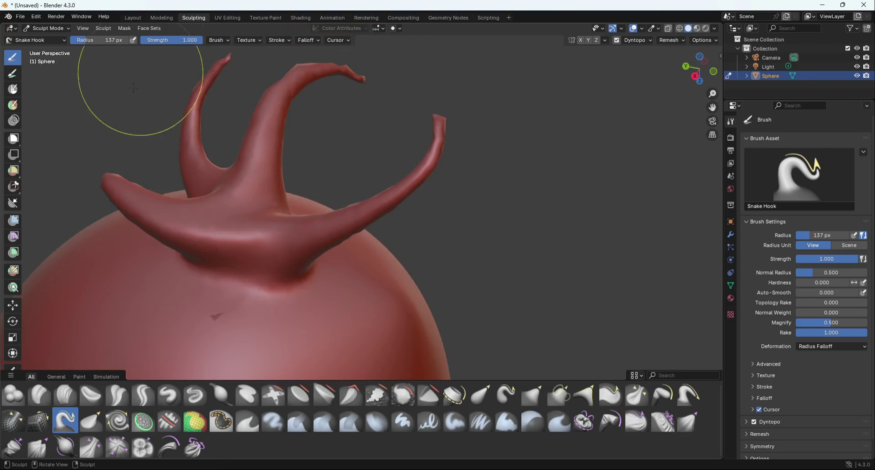
drag(107, 173, 136, 79)
middle_drag(142, 115, 127, 127)
mouse_move(119, 106)
mouse_down()
mouse_move(142, 70)
mouse_move(233, 78)
mouse_move(261, 146)
mouse_move(256, 245)
mouse_up()
Step: Smear a raised ridge sideways across the sphere below the horns using the Thumb brush at 137 px radius and 0.500 strength
mouse_move(256, 246)
middle_down()
mouse_move(145, 247)
mouse_move(124, 220)
mouse_move(390, 245)
mouse_move(183, 401)
middle_up()
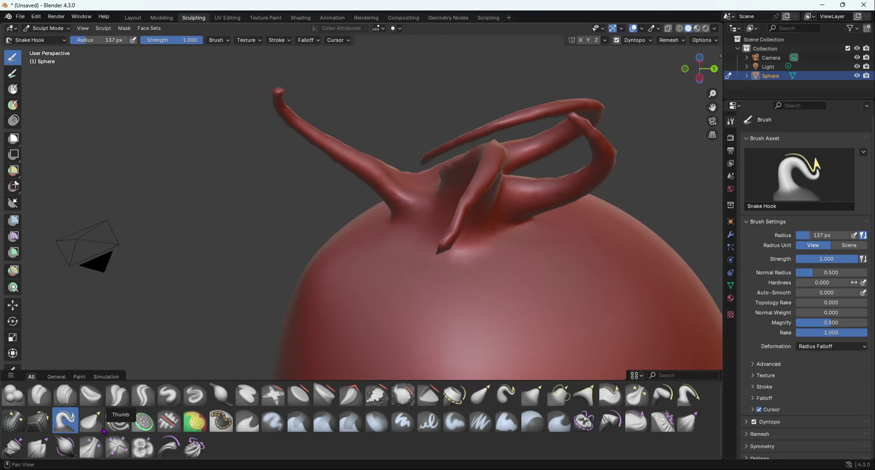
middle_drag(411, 336, 509, 303)
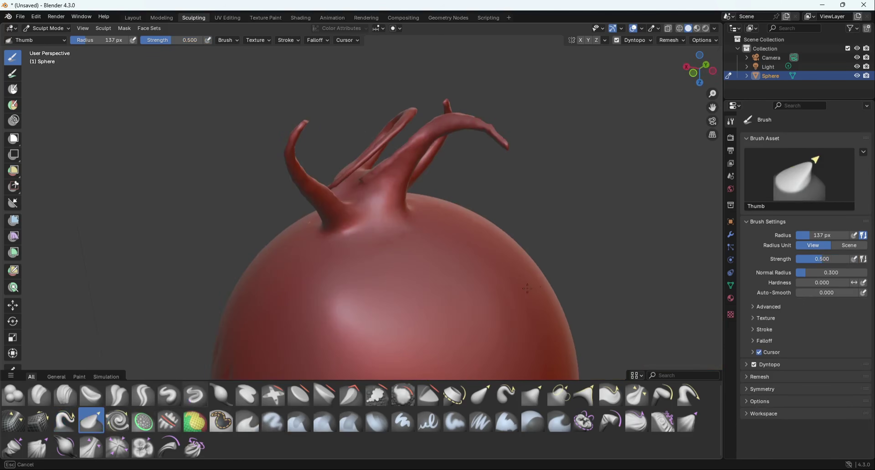
mouse_move(406, 309)
mouse_down()
mouse_move(416, 327)
mouse_move(428, 321)
mouse_up()
shift+middle_drag(433, 316, 431, 240)
mouse_move(432, 240)
mouse_down()
mouse_move(429, 275)
mouse_move(453, 272)
mouse_move(462, 251)
mouse_up()
middle_drag(492, 311, 534, 301)
drag(433, 239, 611, 227)
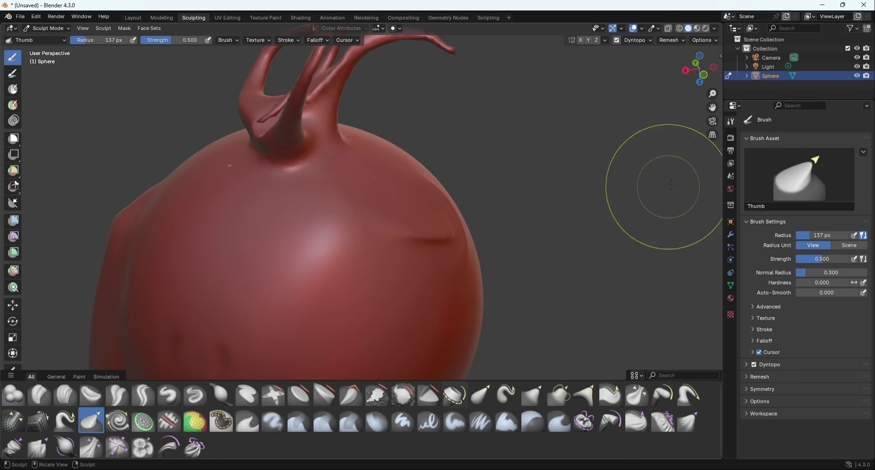
Step: Set the Thumb brush's strength to 1.000
click(816, 293)
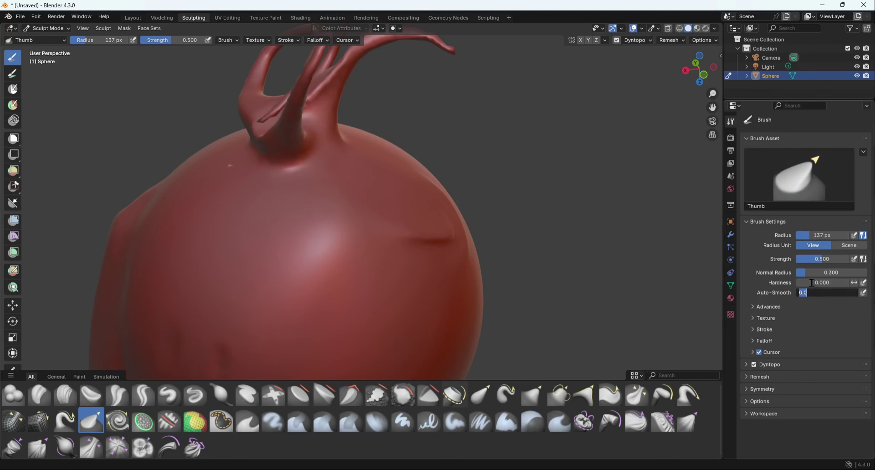
click(815, 281)
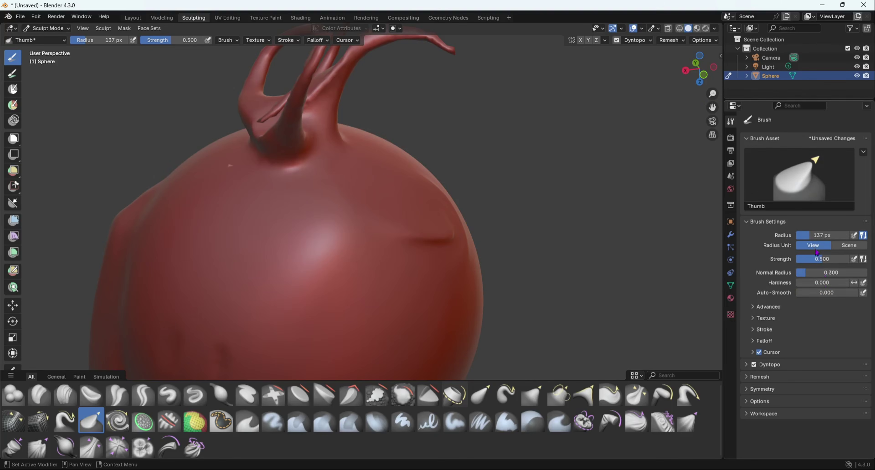
drag(822, 259, 852, 259)
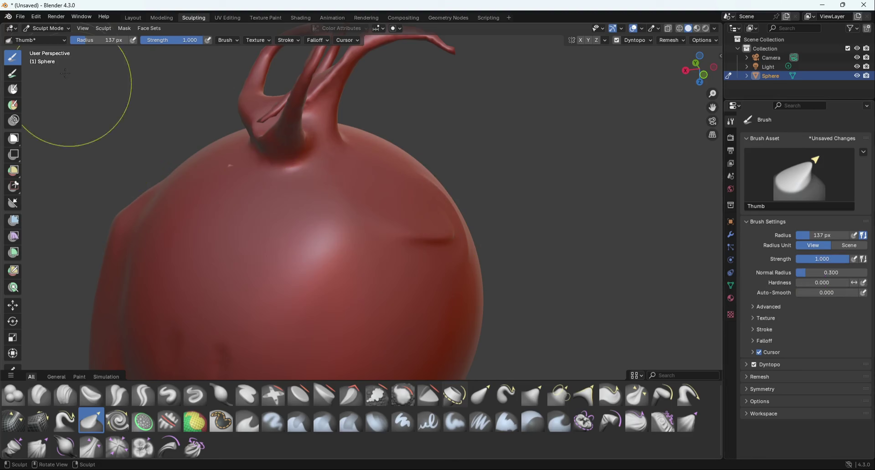